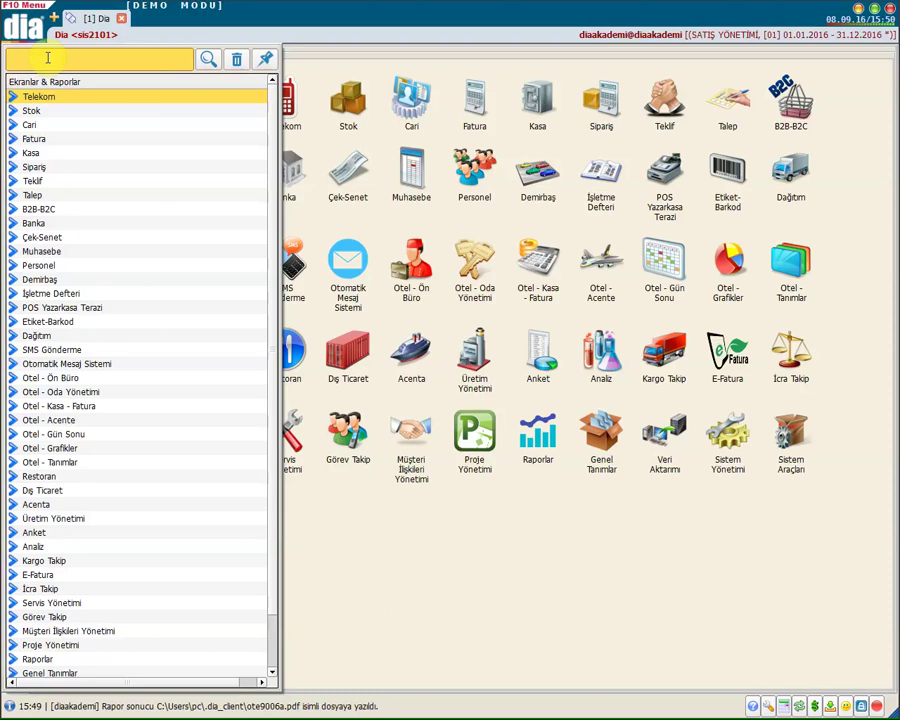
Step: Find the data transfer screens with the search term VERİ and open Veri Aktarım Sihirbazı
text(VERİ)
key(Return)
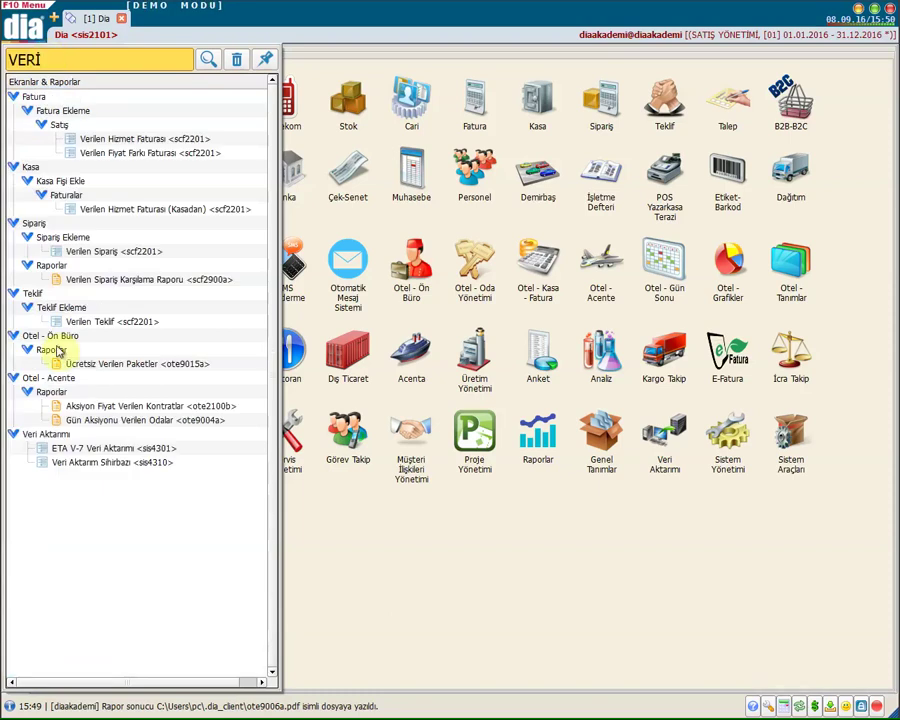
double_click(95, 464)
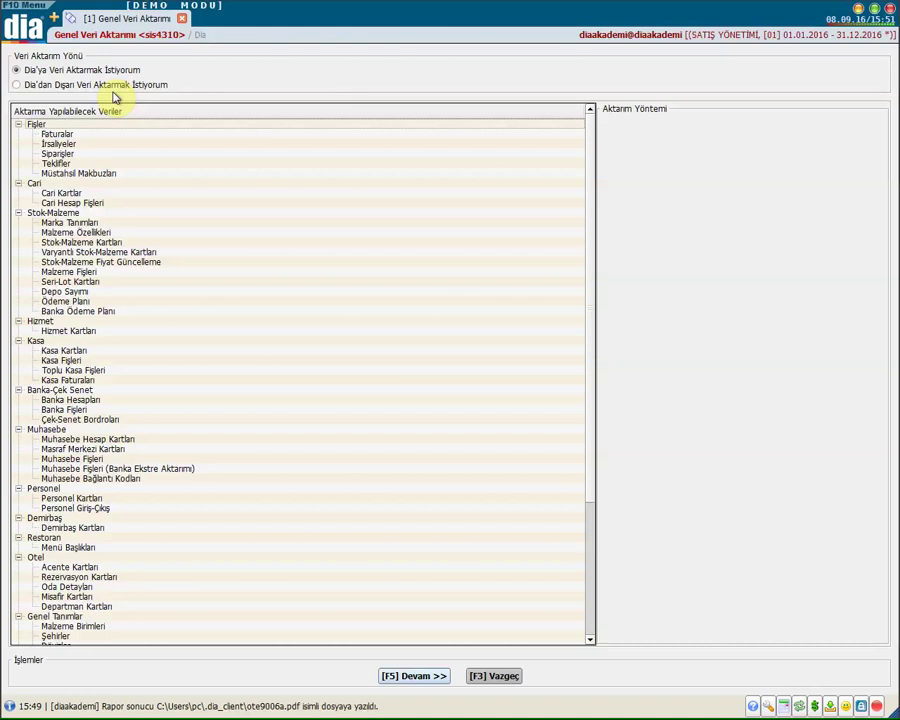
Step: Examine the import methods offered for the Stok-Malzeme data types, including Malzeme Özellikleri, Ödeme Planı, Seri-Lot Kartları and Malzeme Fişleri
click(112, 232)
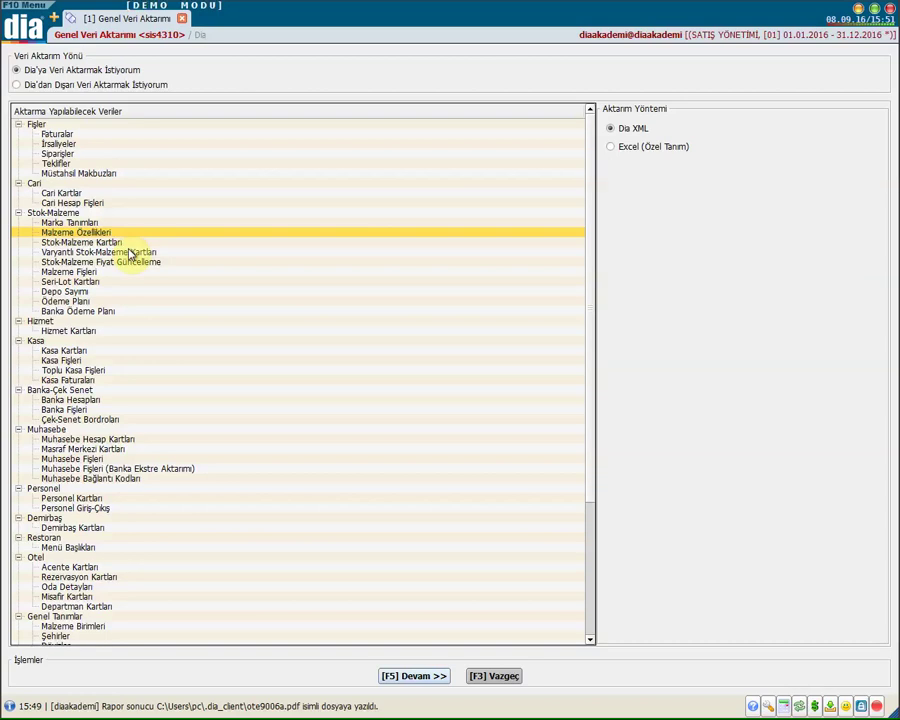
click(128, 299)
click(119, 281)
click(116, 272)
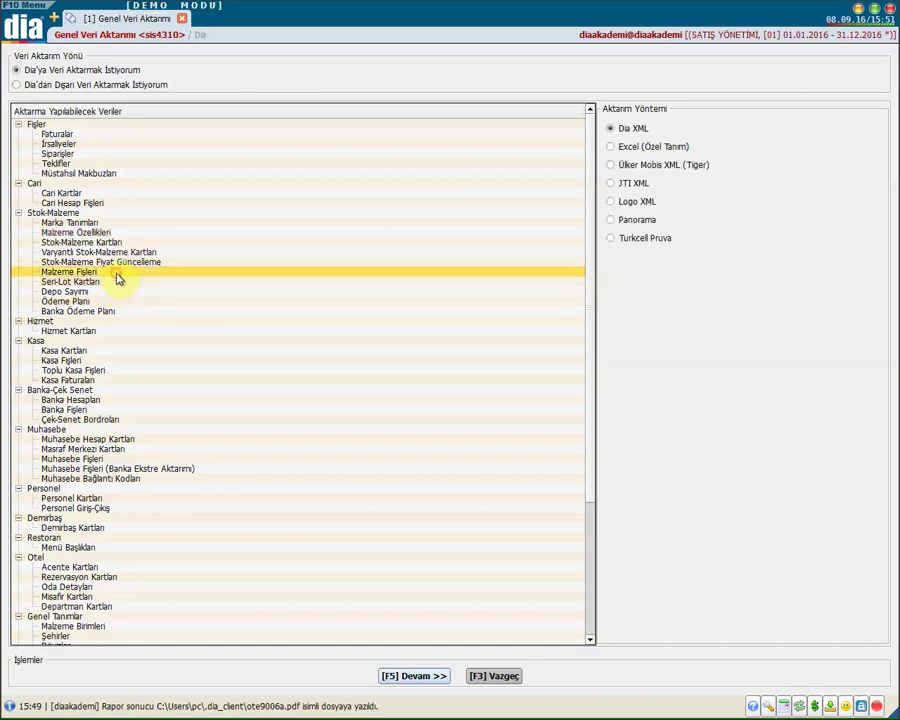
click(119, 261)
click(114, 273)
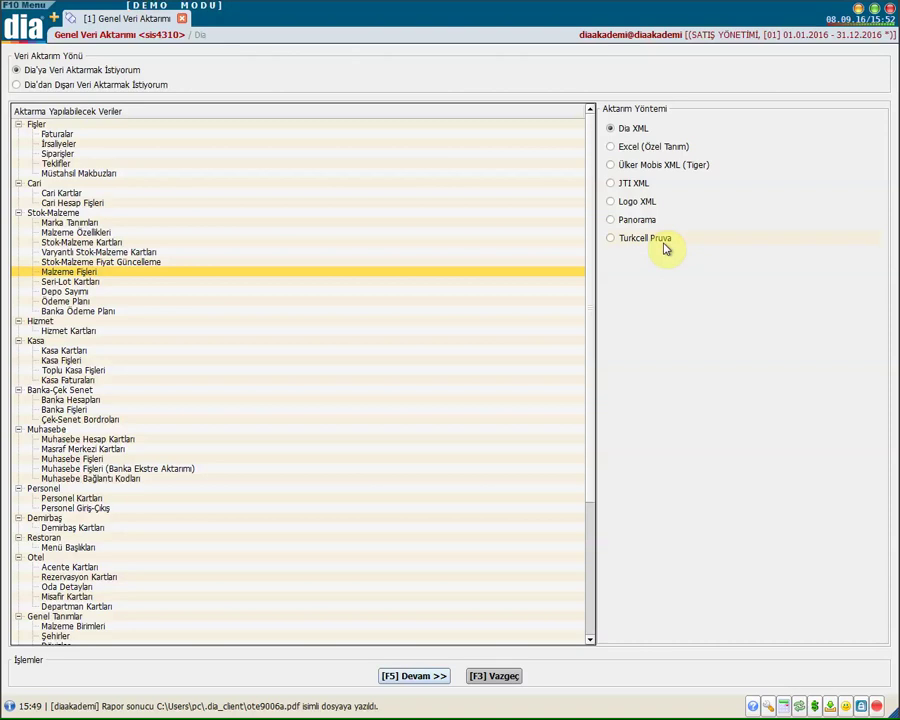
Step: Set the transfer direction to exporting from Dia and continue with Stok-Malzeme Kartları using the Dia XML method
click(146, 89)
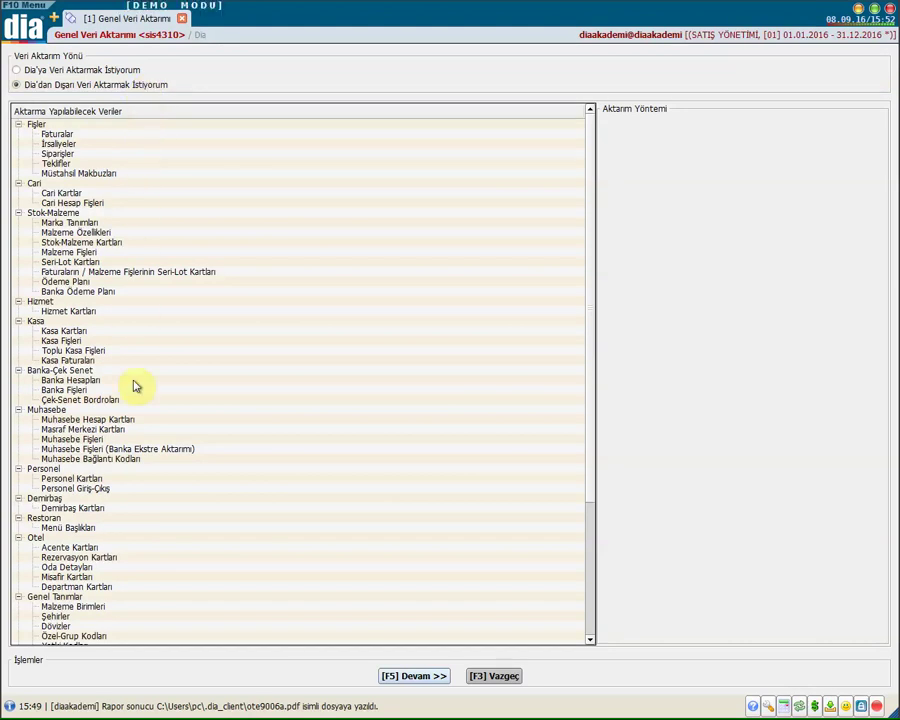
click(71, 243)
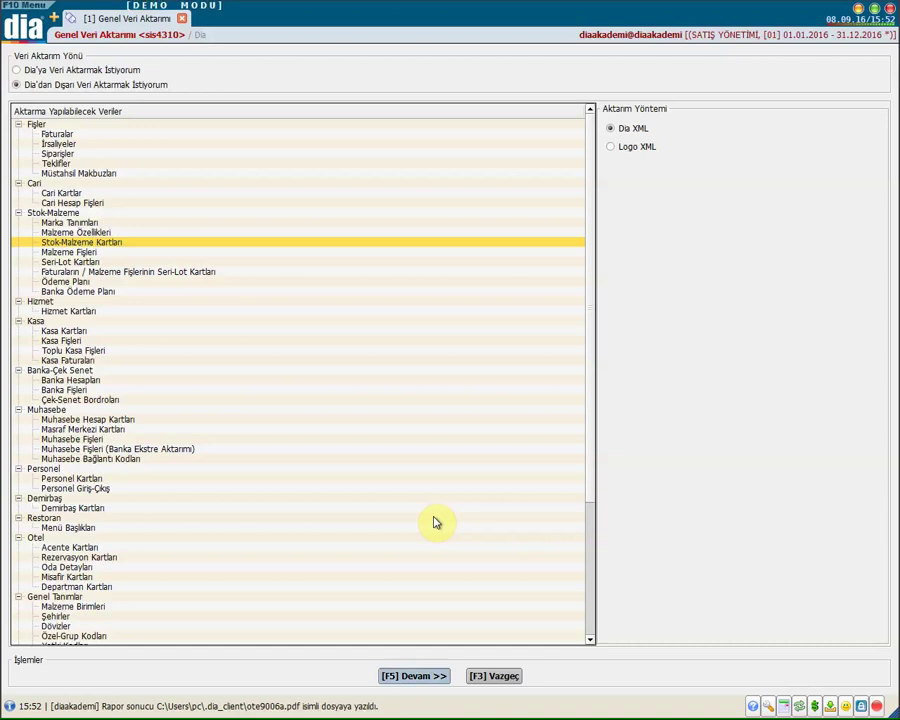
key(F5)
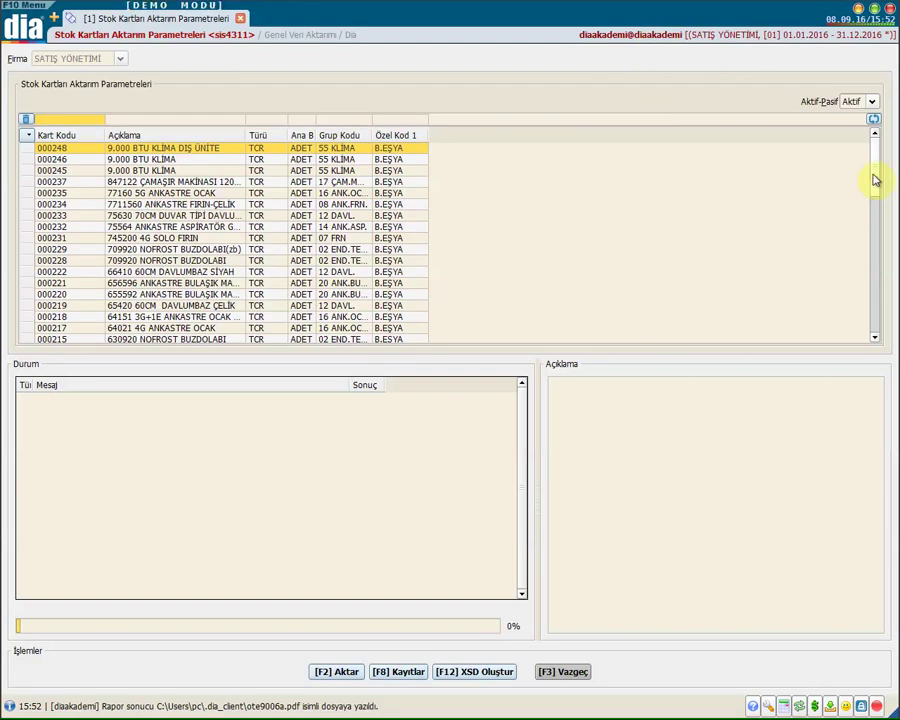
Step: Mark the stock cards from 000149 down to 000073 in the list and clear the marks again
drag(872, 174, 868, 288)
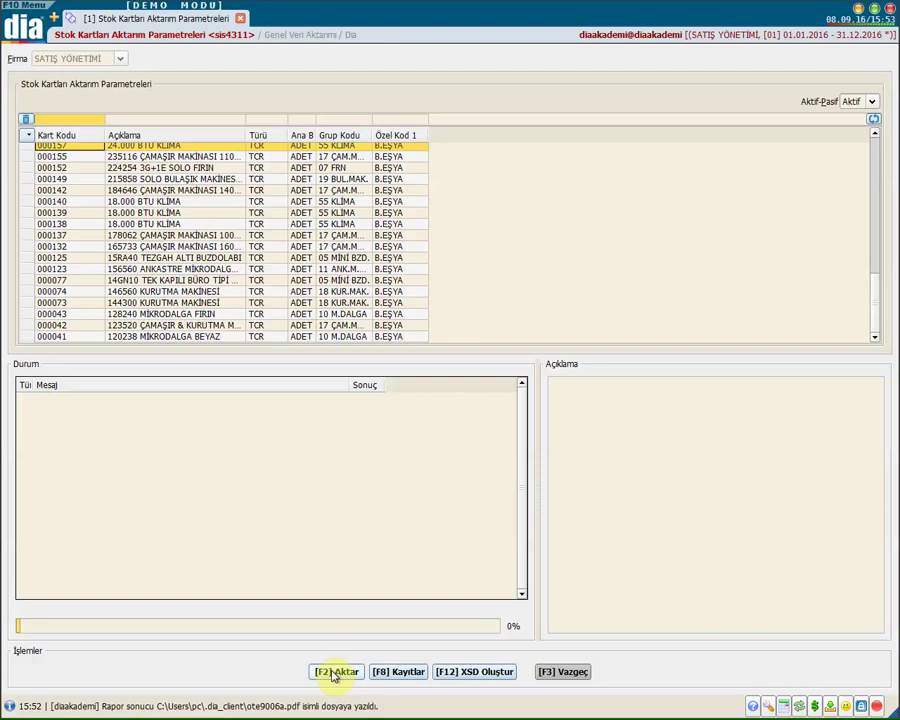
click(25, 179)
key(shift+Down)
key(shift+Down)
key(shift+Down)
key(shift+Down)
key(shift+Down)
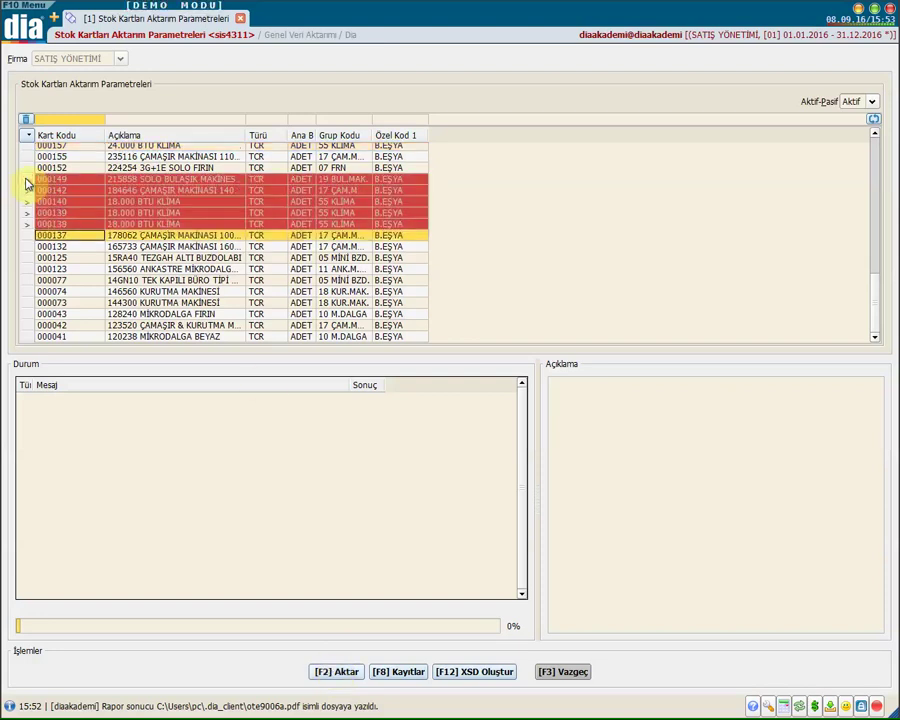
key(shift+Down)
key(shift+Down)
key(shift+Down)
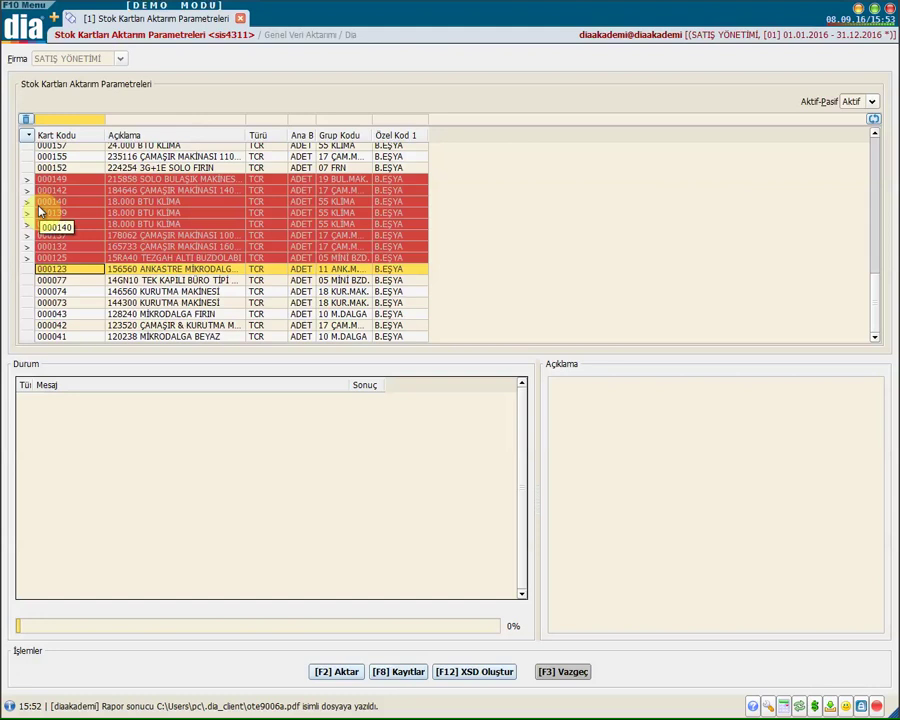
key(shift+Down)
key(shift+Down)
key(shift+Down)
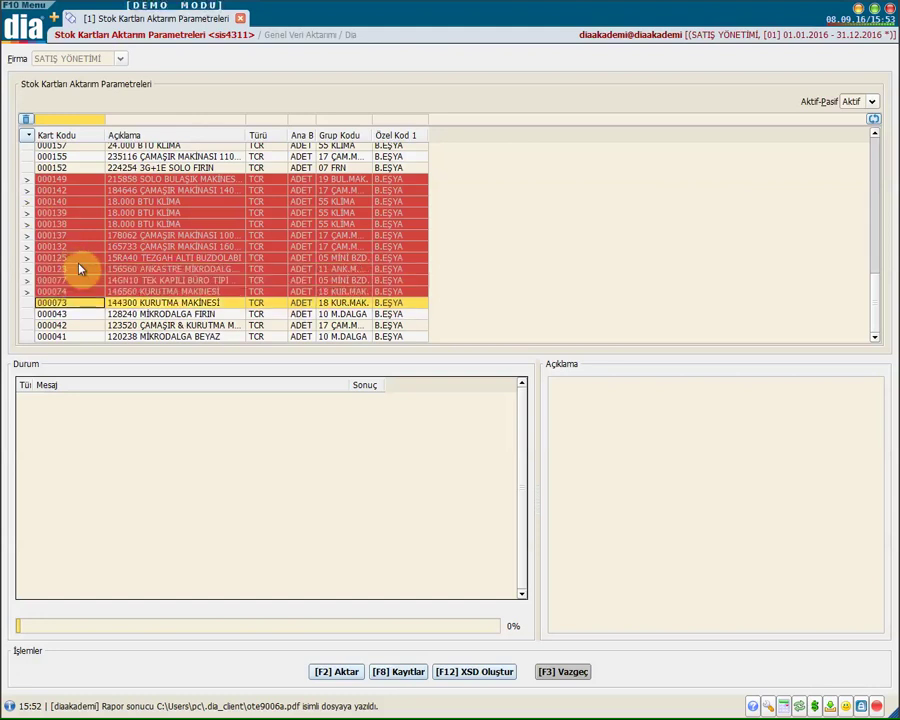
key(shift+Down)
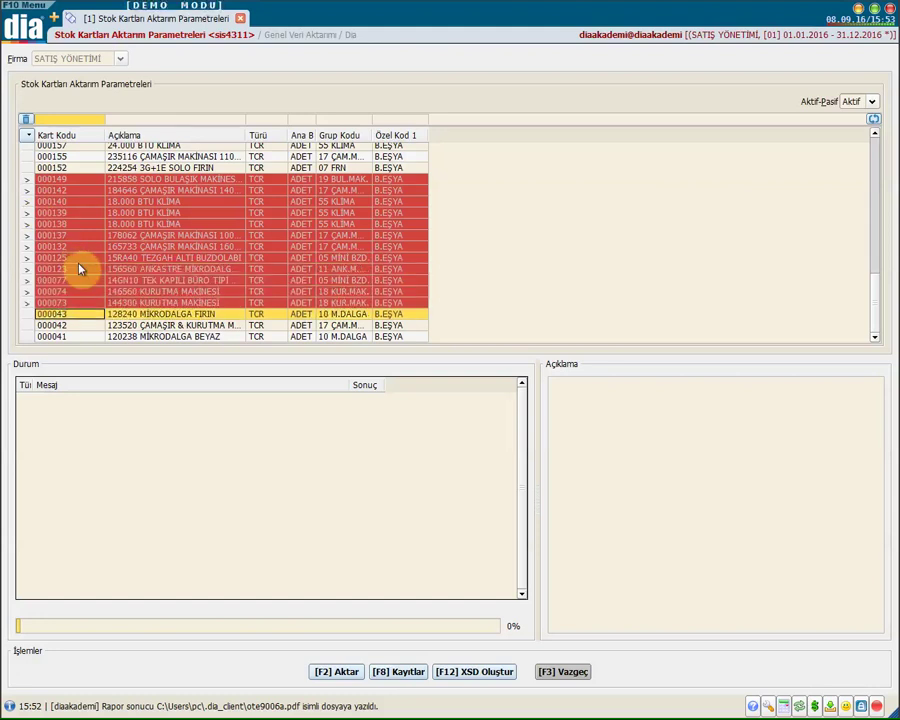
click(26, 180)
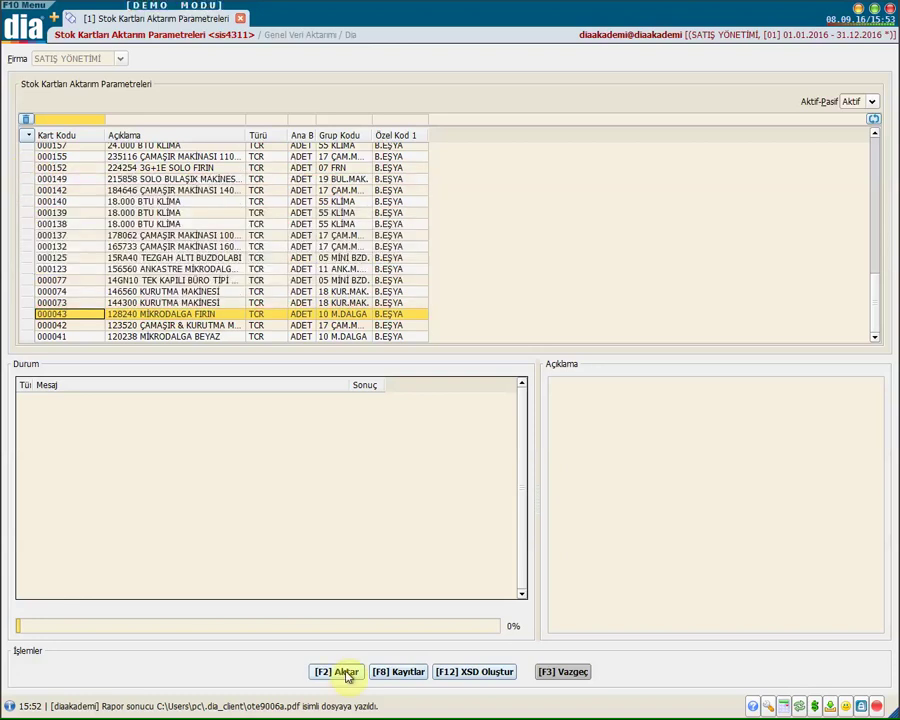
Step: Export the stock cards and save the transfer file on the Desktop as sTOK KARTI
click(340, 672)
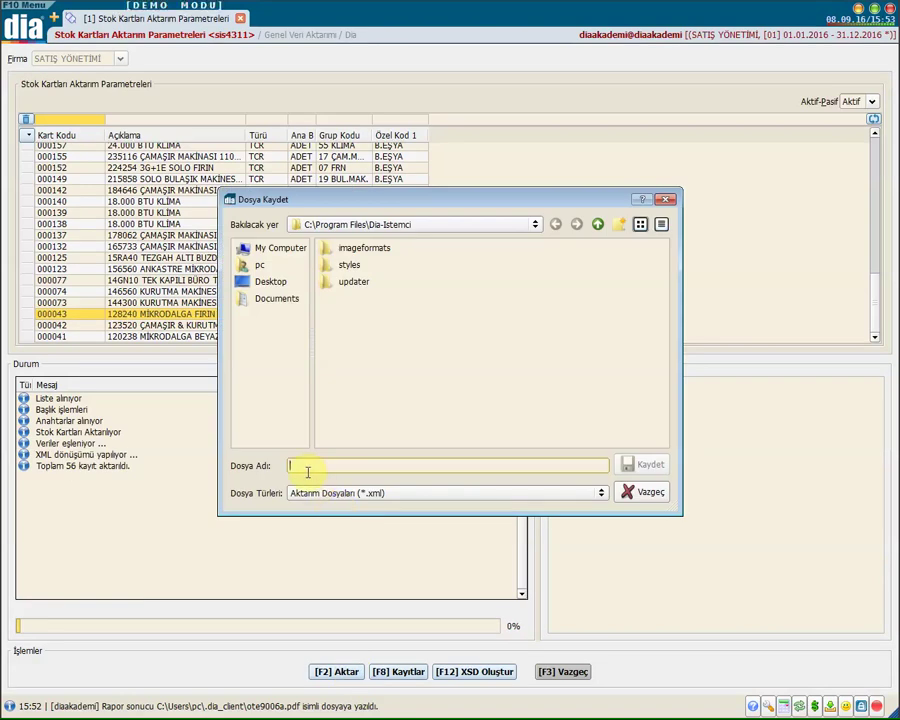
click(262, 281)
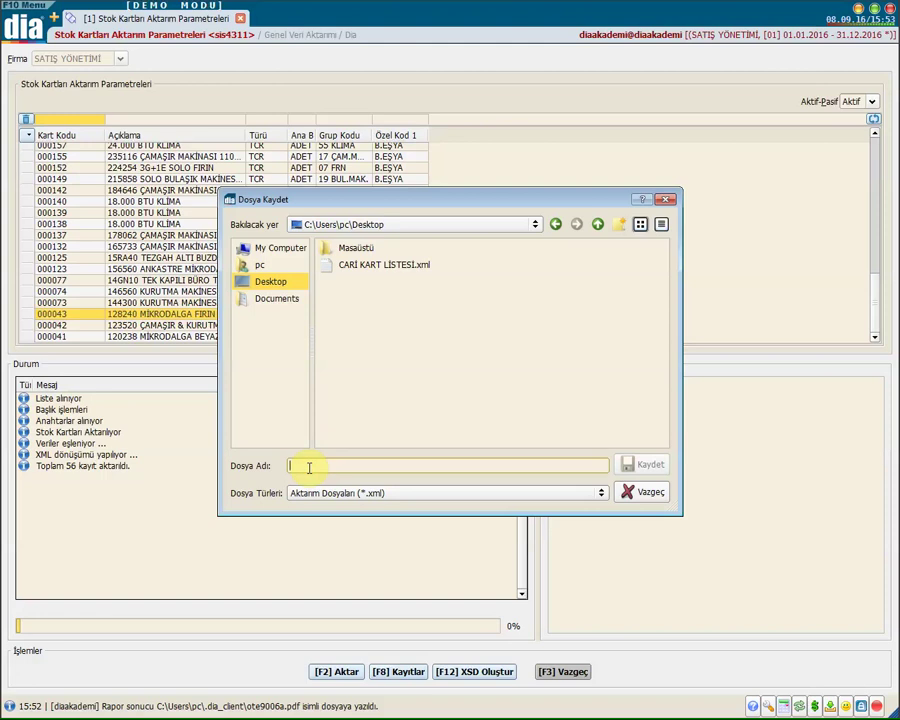
text(sTOK KARTI)
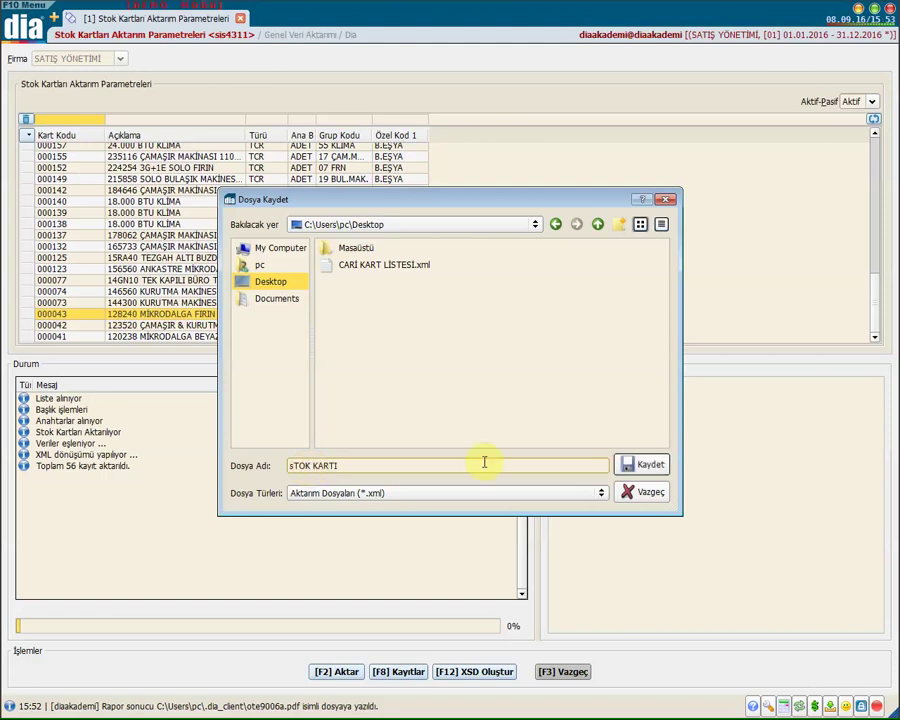
click(639, 472)
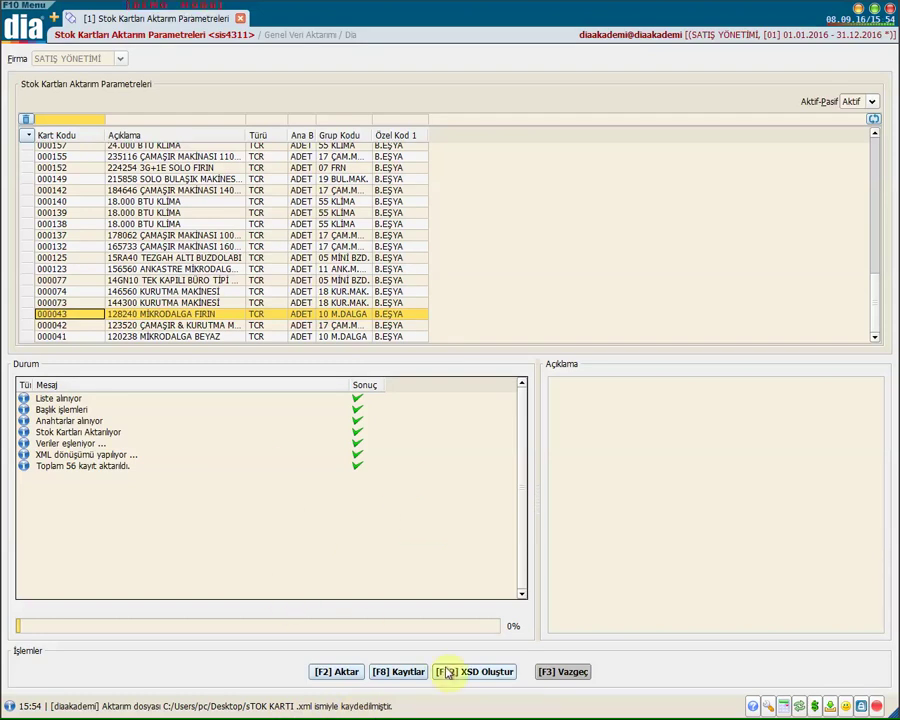
Step: Close the stock card transfer parameters and leave the data transfer wizard for the main screen
key(F3)
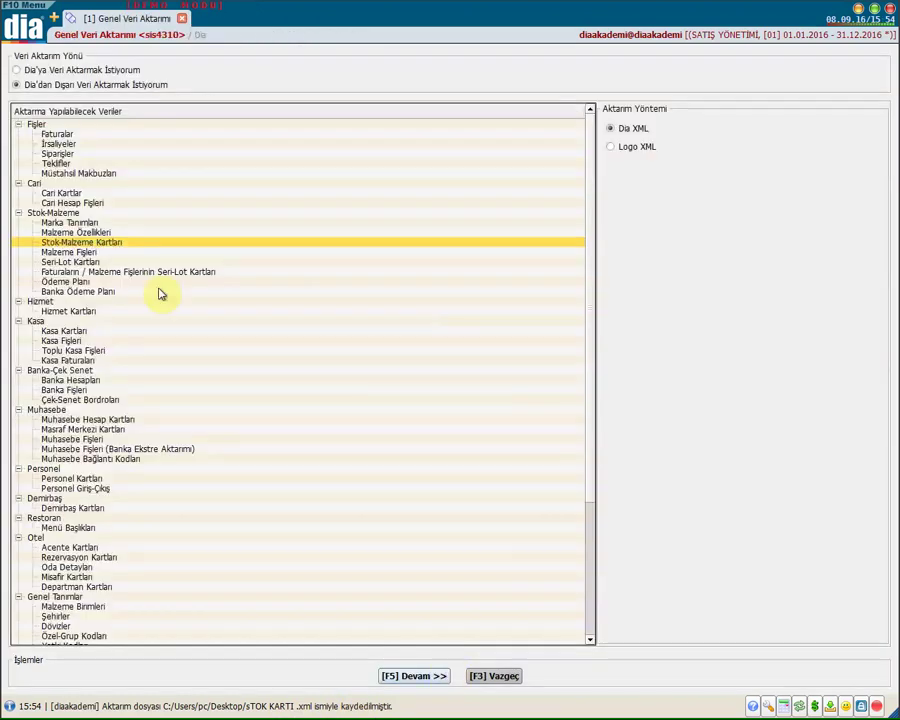
click(75, 262)
click(80, 281)
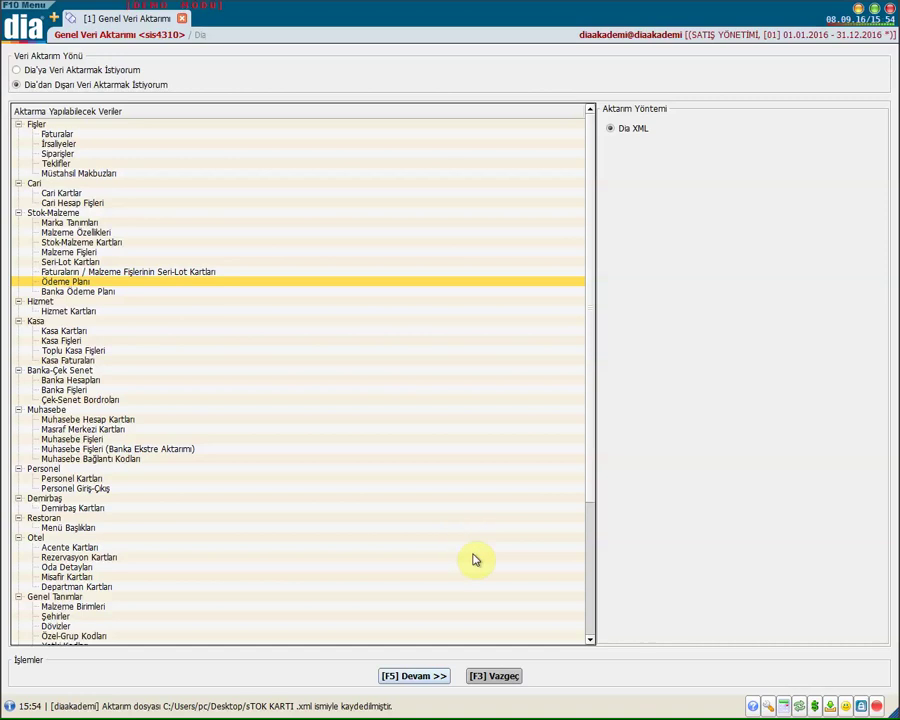
key(F3)
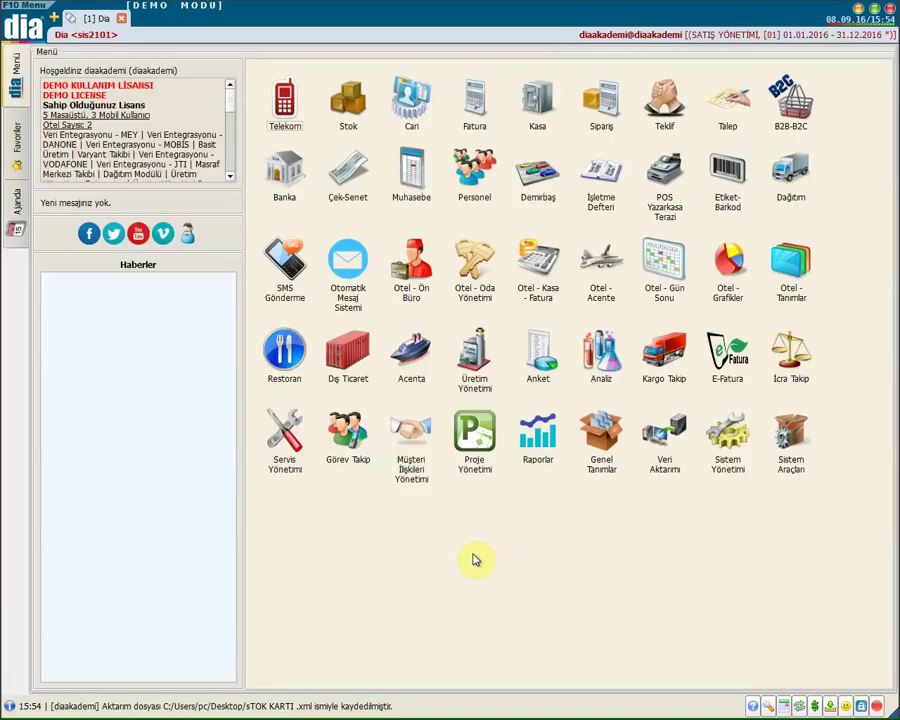
Step: Switch the working company to ANKET & ANALİZ with period 01.01.2016 - 31.12.2016
click(801, 707)
click(515, 386)
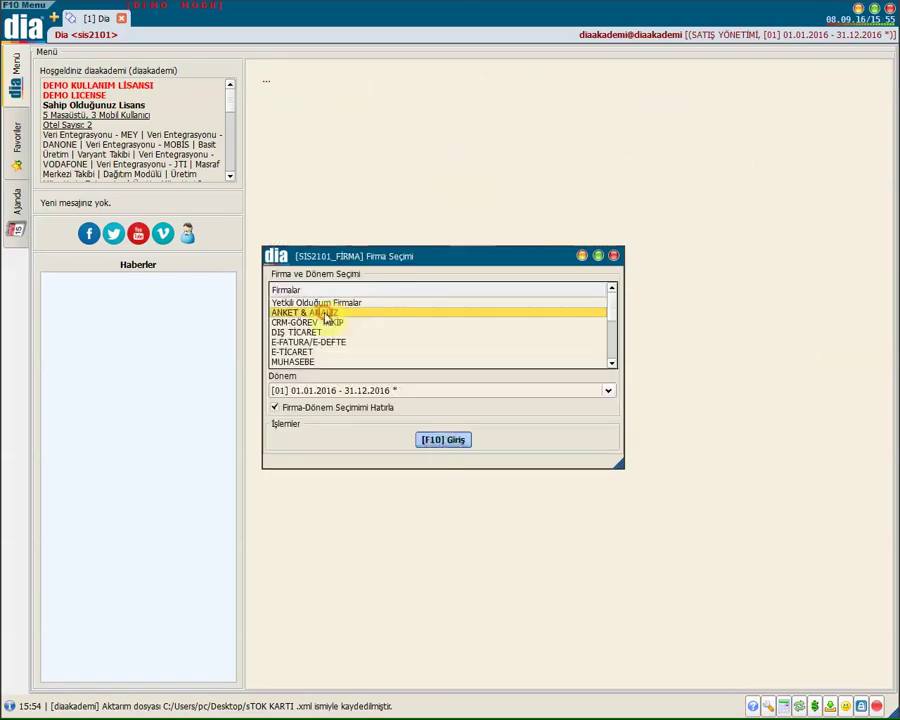
click(441, 440)
Step: Reopen Veri Aktarım Sihirbazı and continue to importing Stok-Malzeme Kartları into Dia with the Dia XML method
click(20, 22)
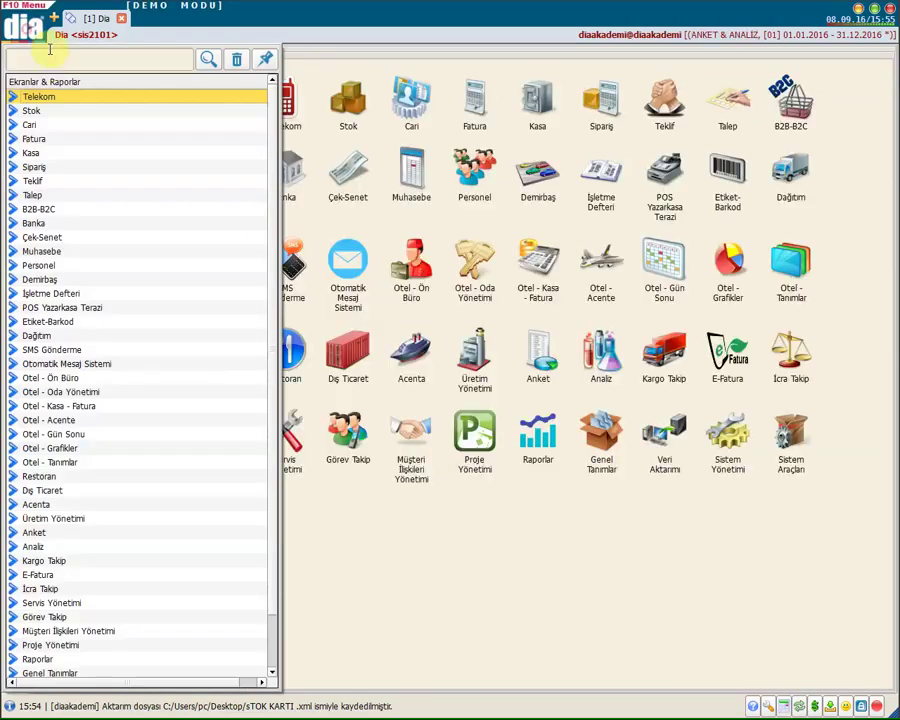
text(VERİ)
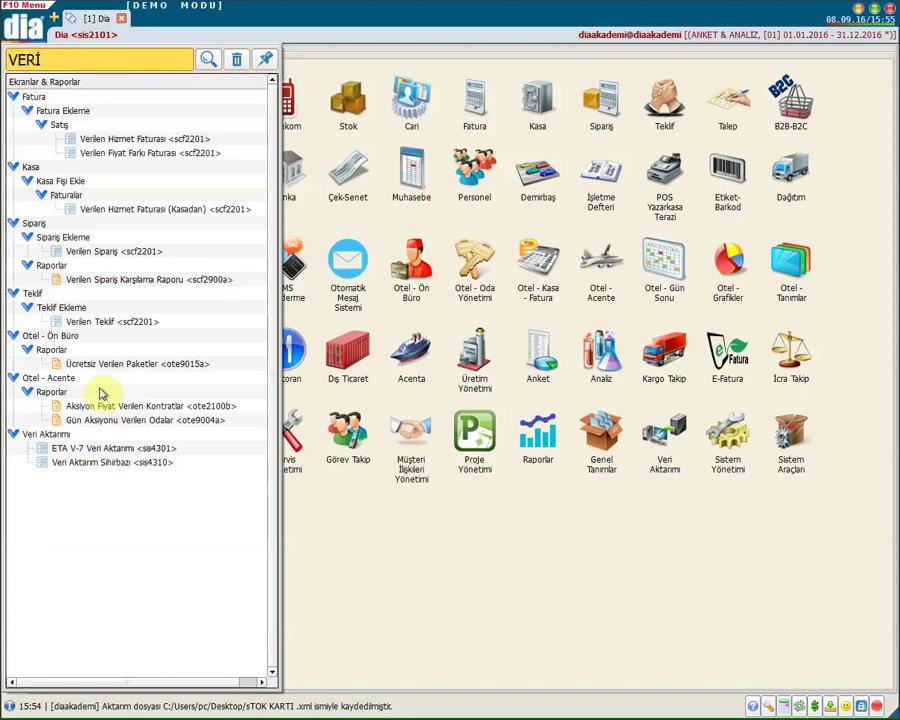
click(106, 466)
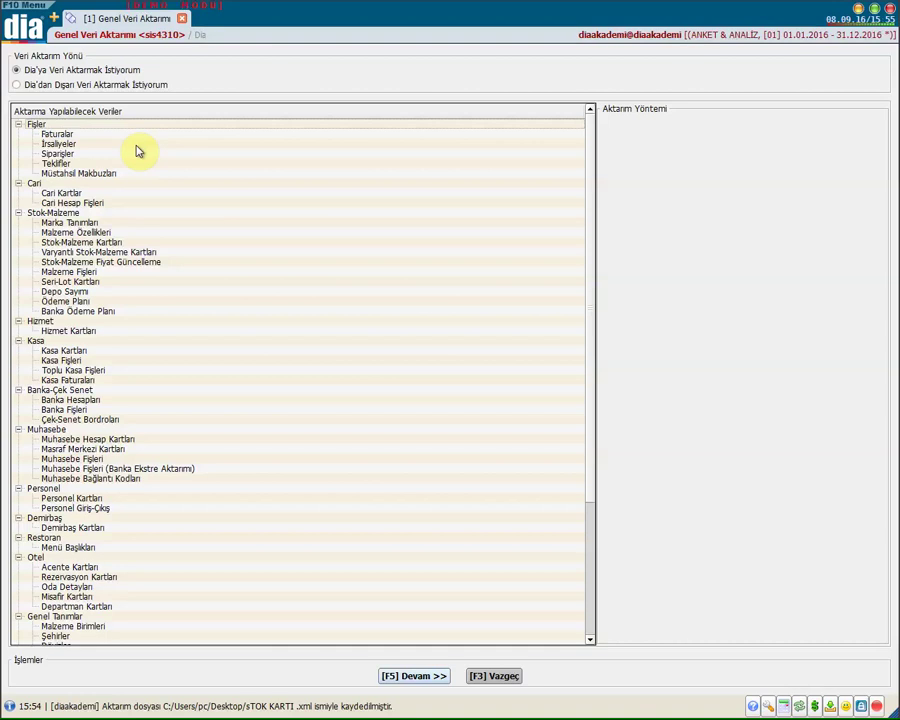
click(117, 242)
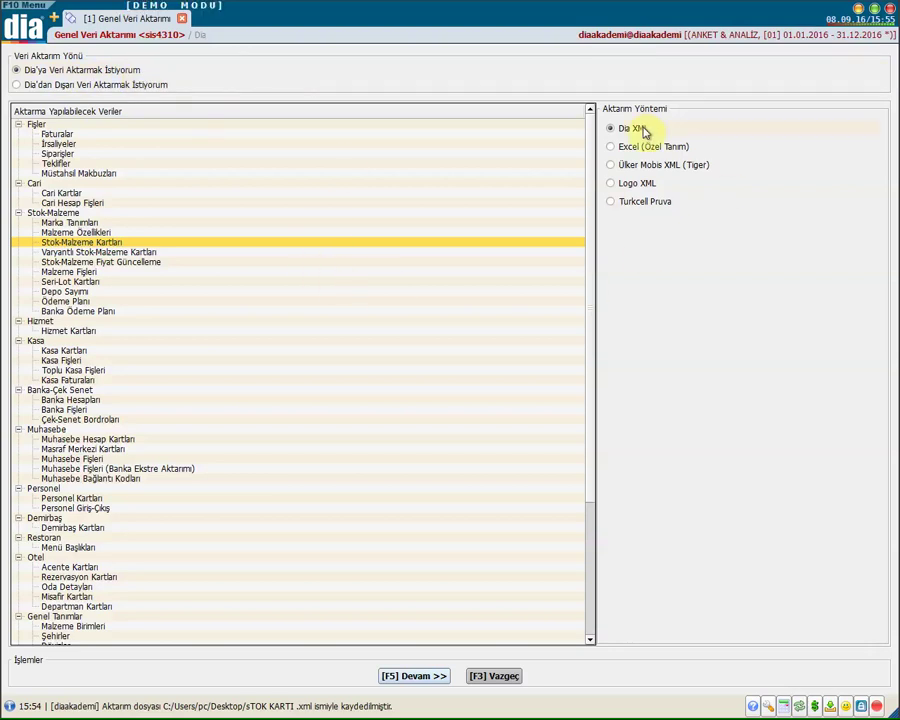
click(422, 680)
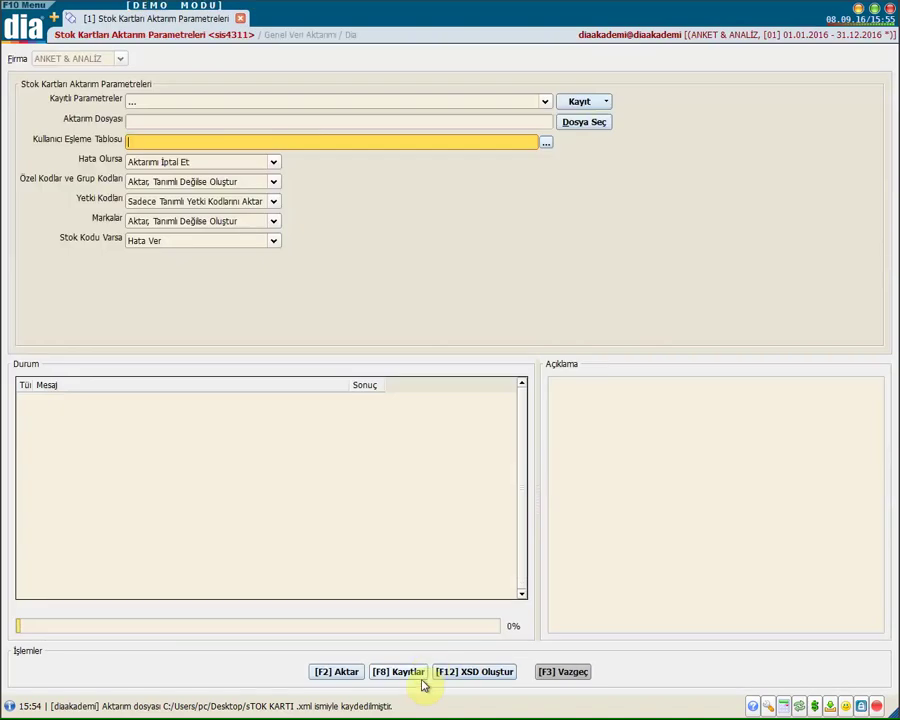
Step: Choose sTOK KARTI .xml from the Desktop as the transfer file for the import
click(596, 126)
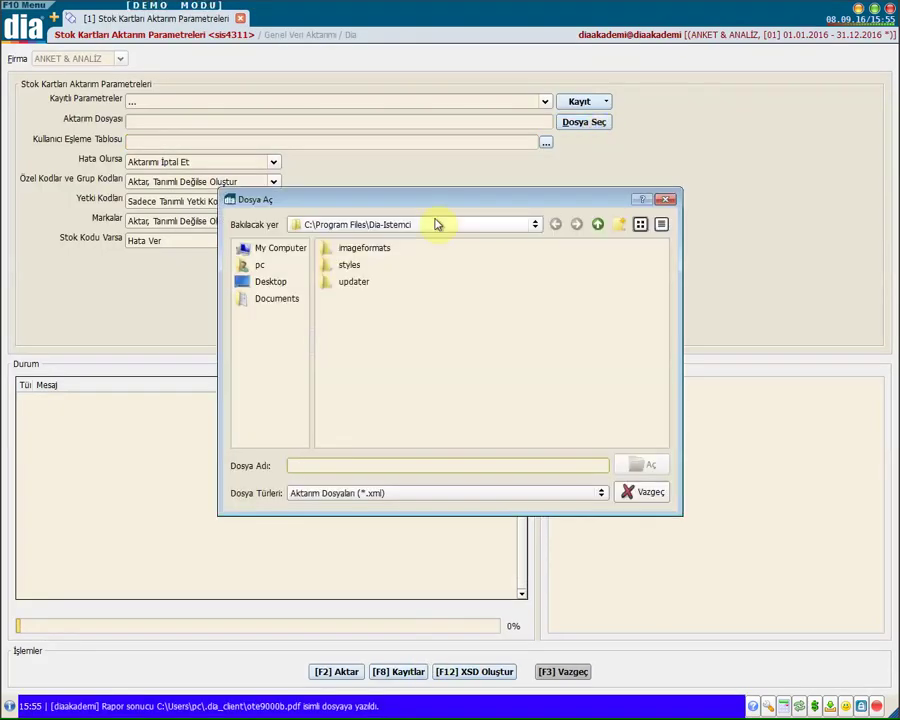
click(268, 283)
click(360, 281)
click(637, 467)
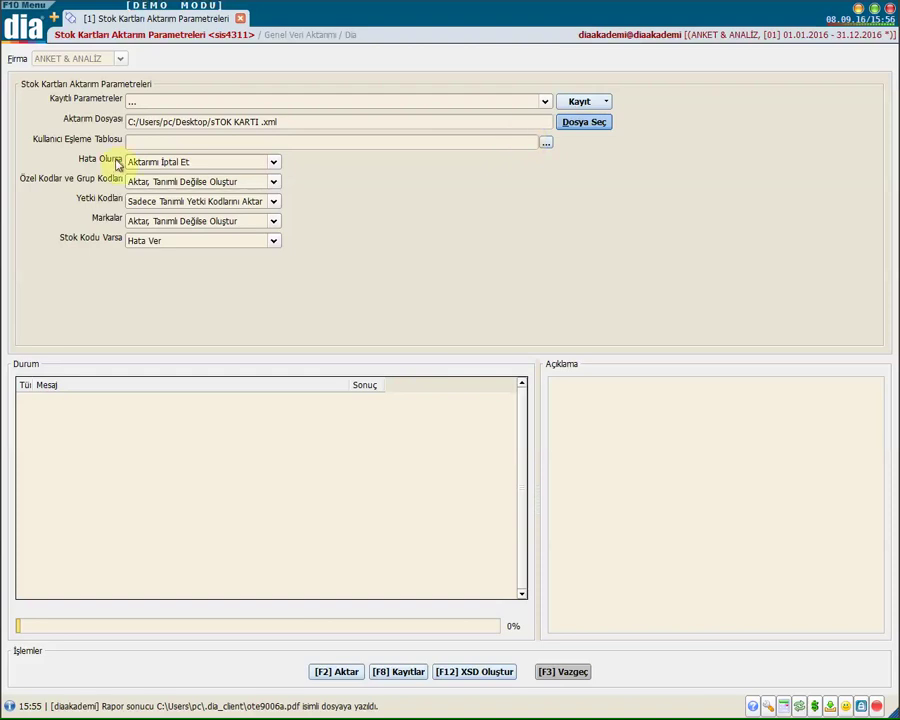
Step: Examine the choices offered for Hata Olursa, Özel Kodlar ve Grup Kodları, Yetki Kodları, Markalar and Stok Kodu Varsa in the stock card transfer parameters
click(187, 165)
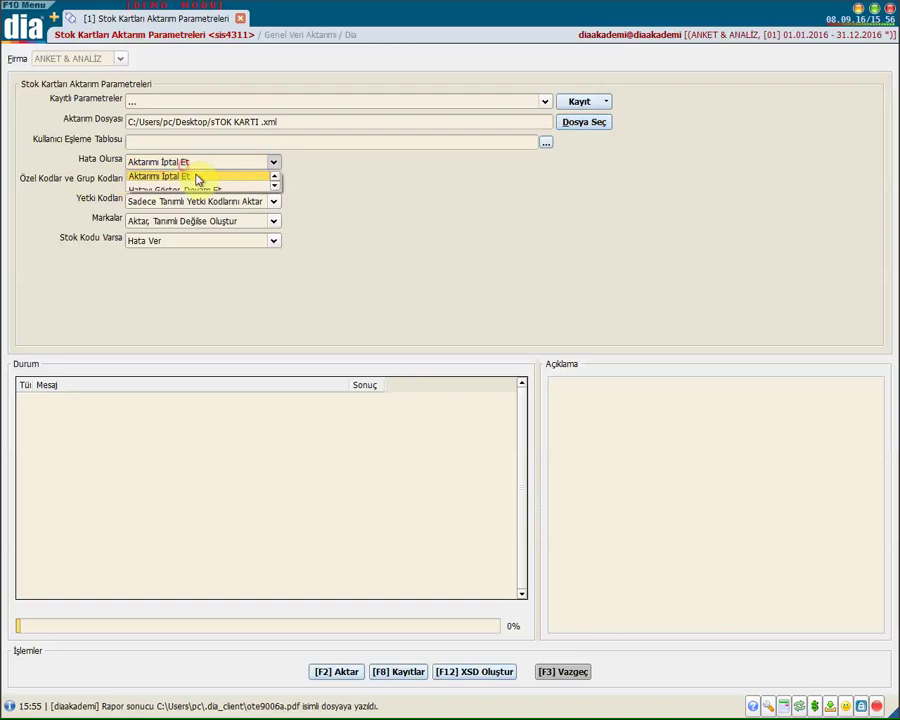
click(275, 187)
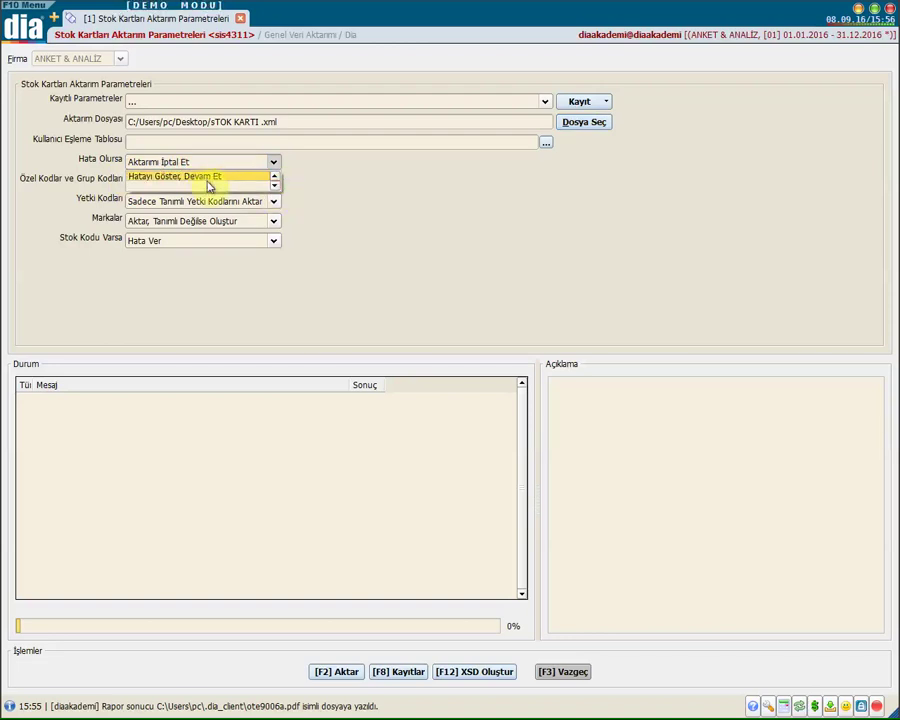
click(341, 178)
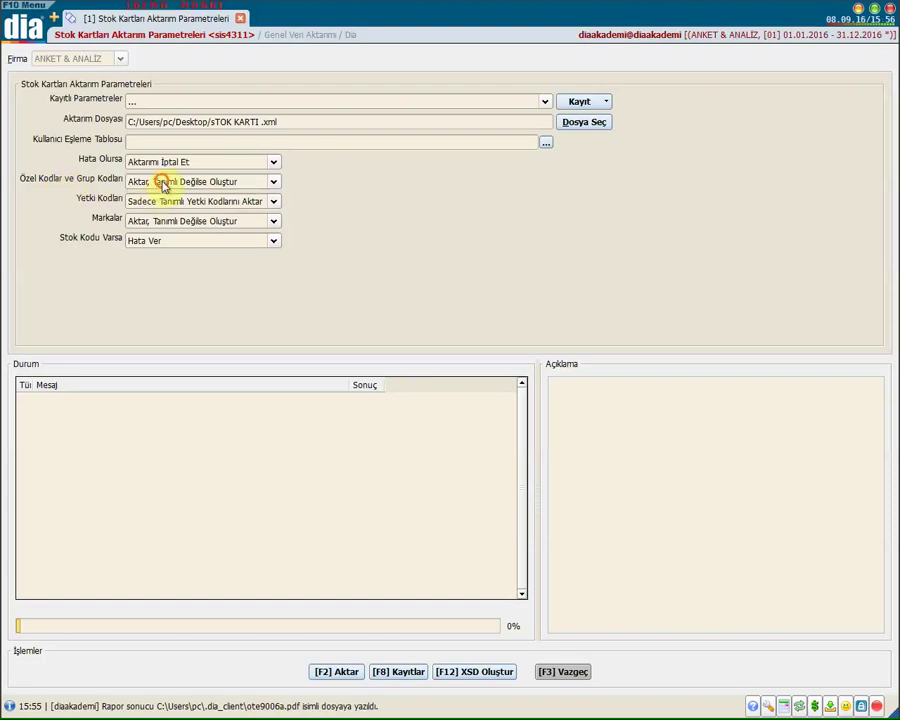
click(273, 182)
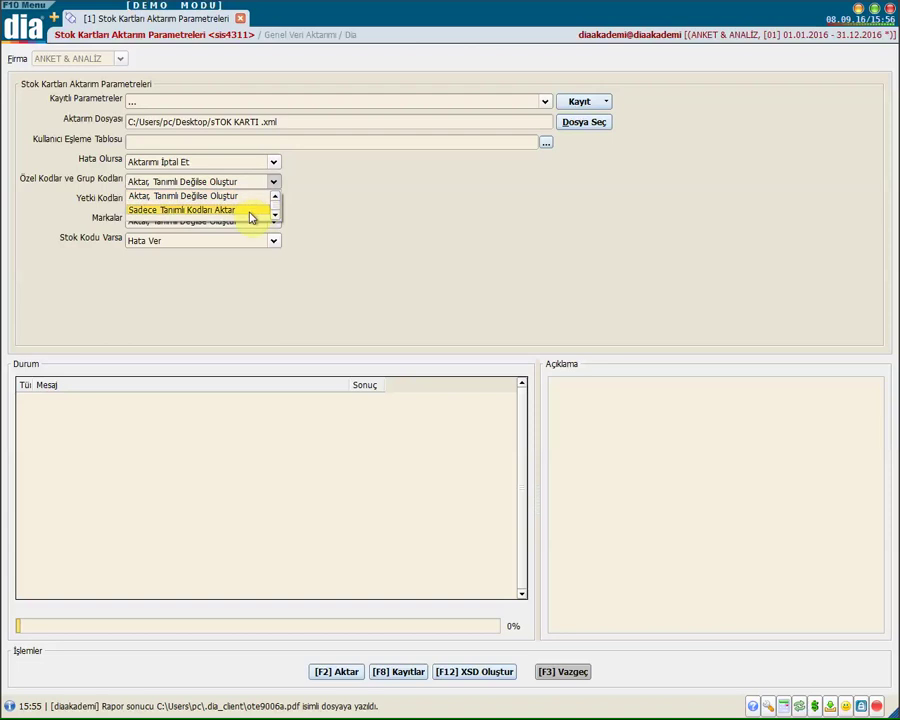
click(236, 212)
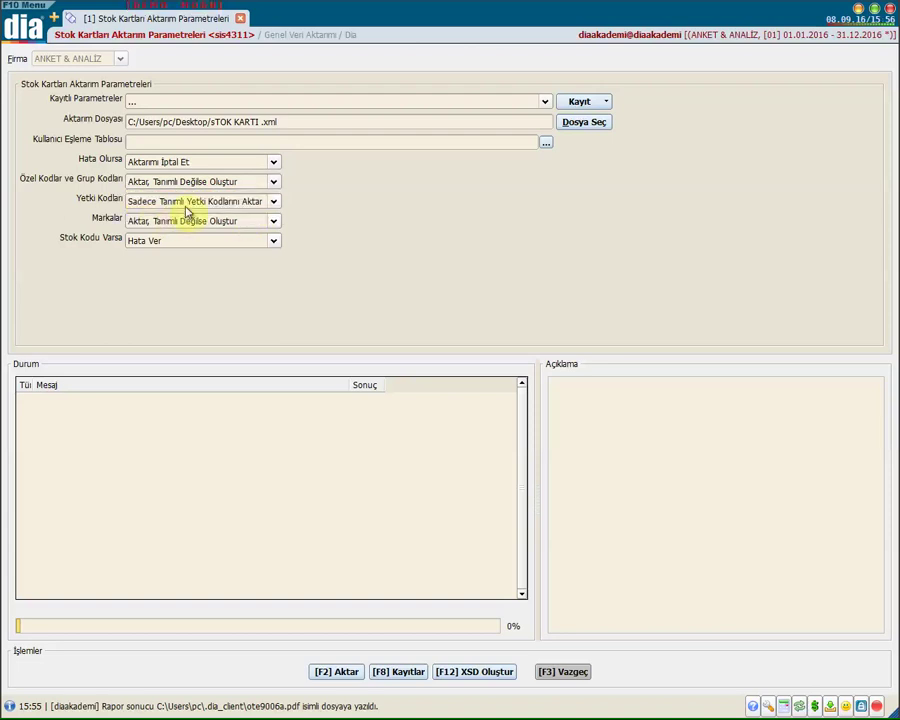
click(188, 206)
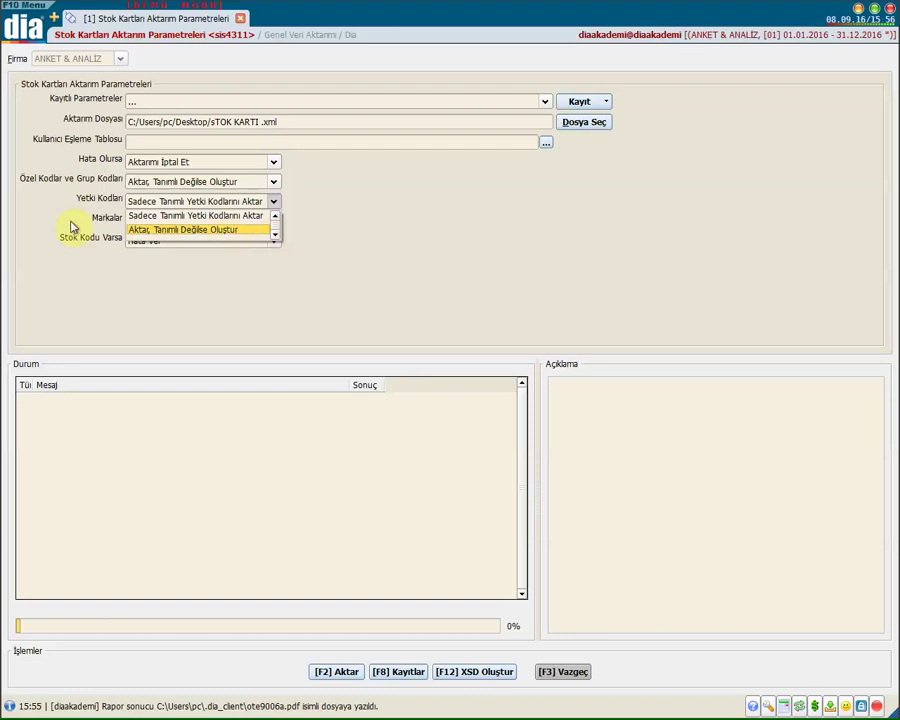
click(68, 276)
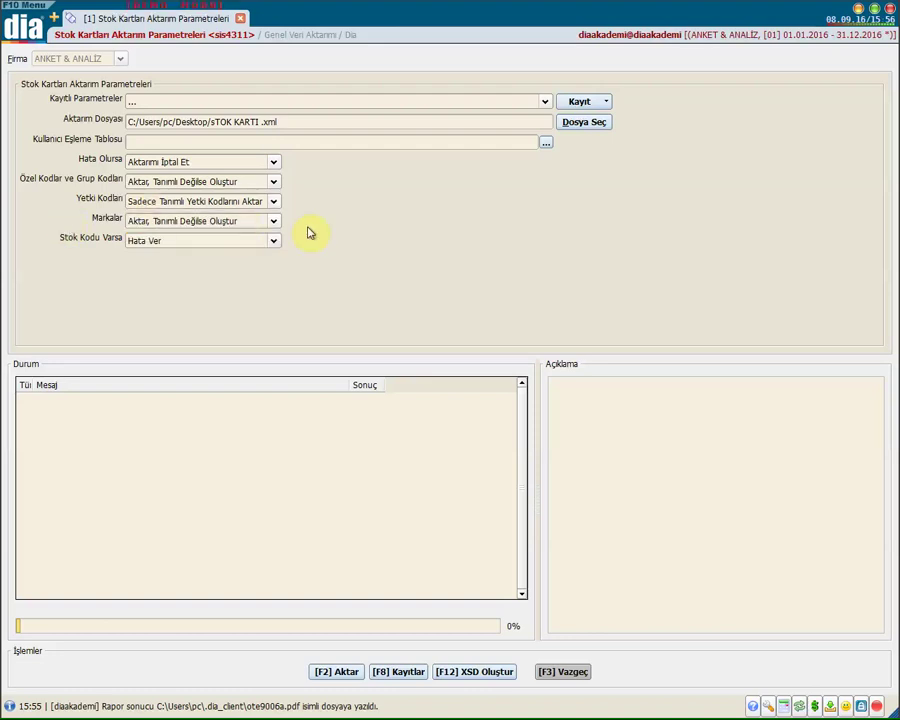
click(274, 222)
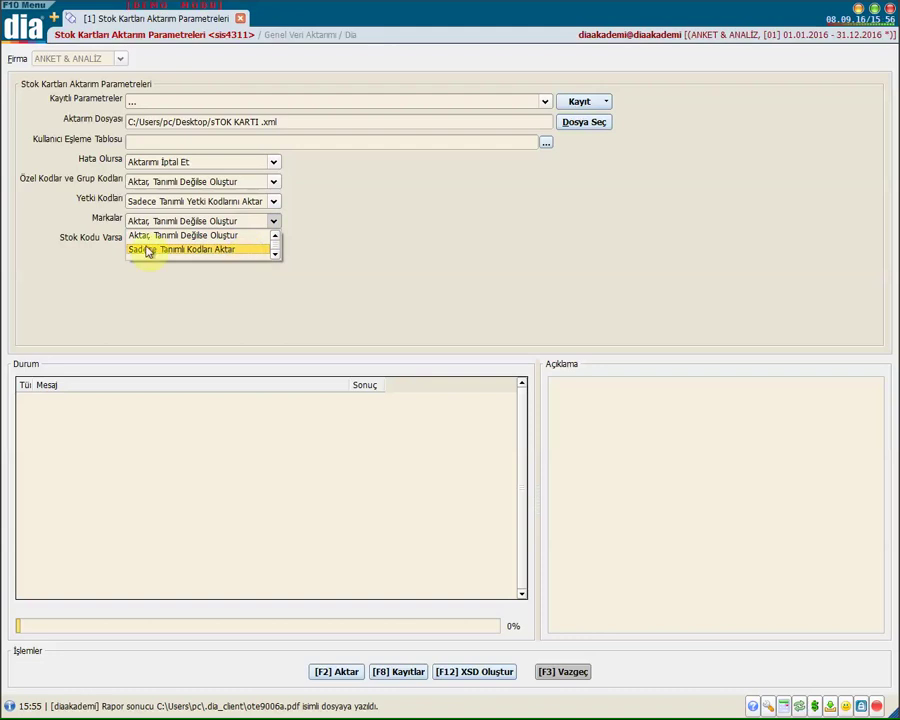
click(65, 259)
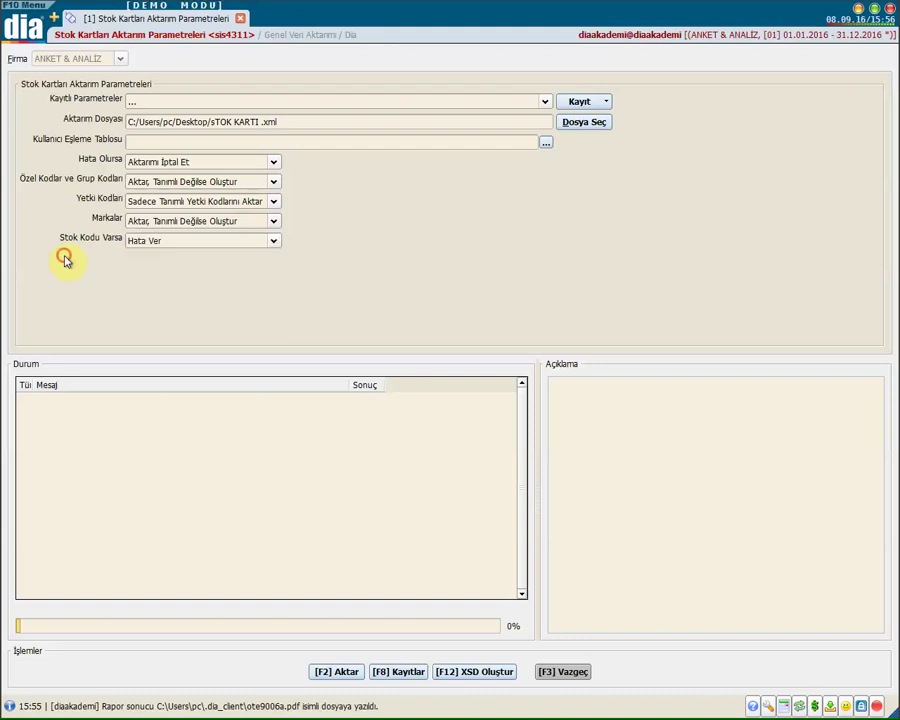
click(272, 242)
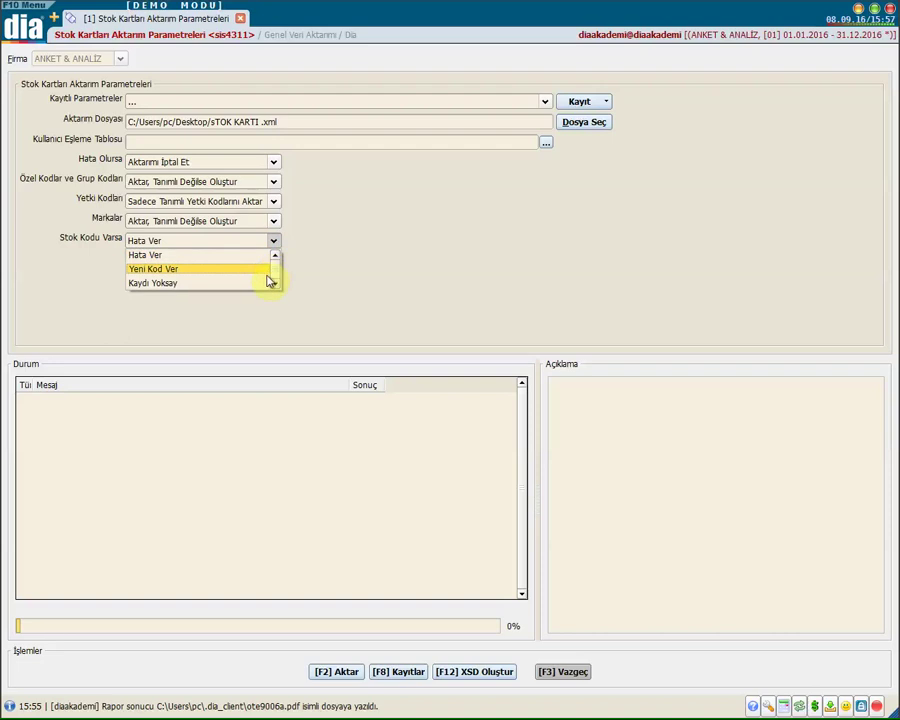
click(281, 270)
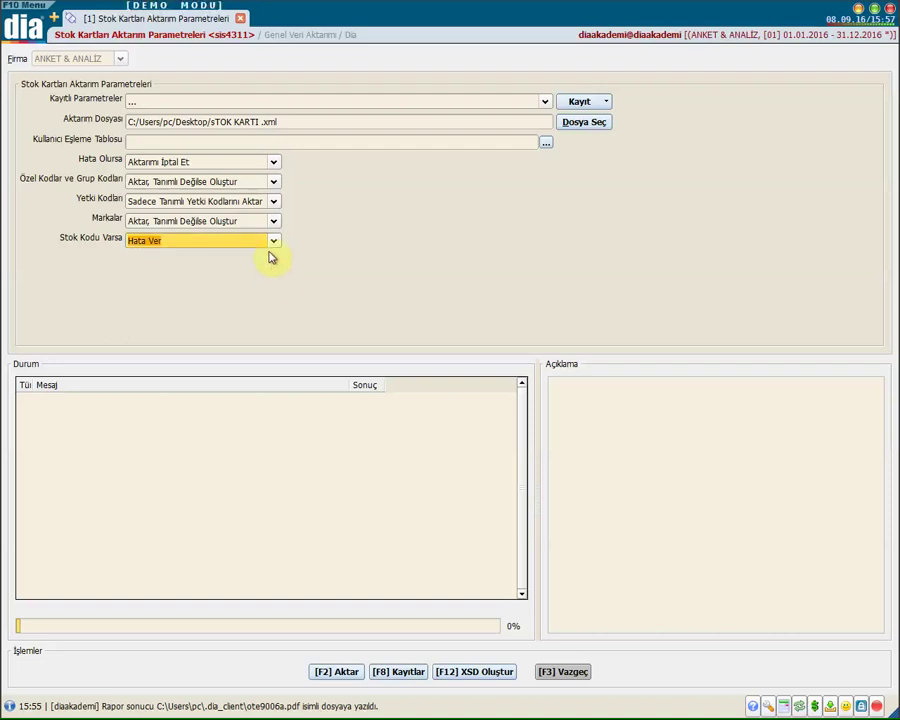
click(268, 276)
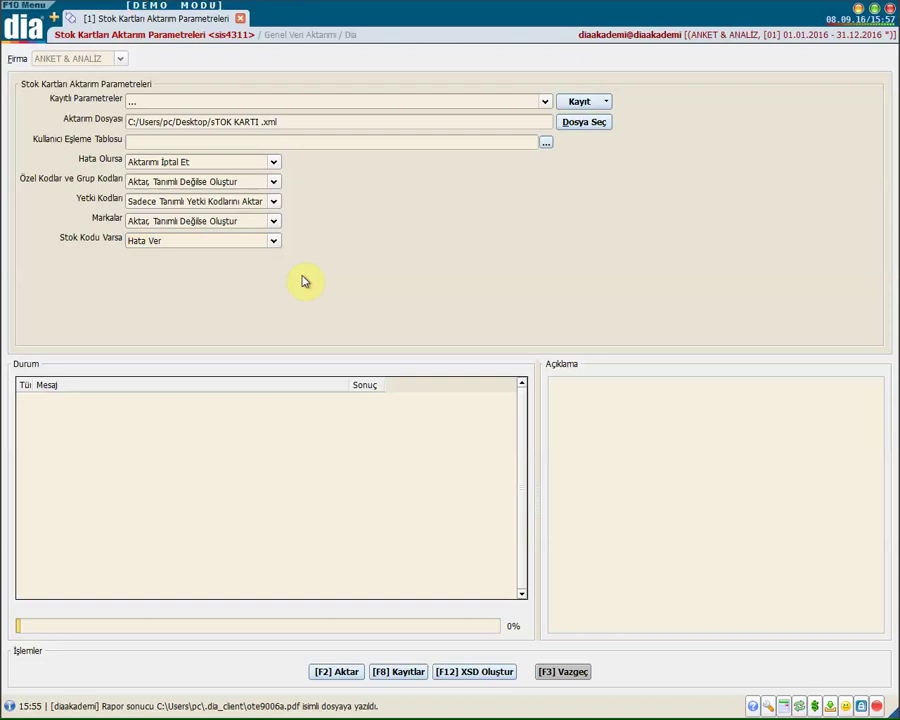
Step: Run and confirm the stock card import from the chosen XML file, then return to the data transfer wizard
key(F2)
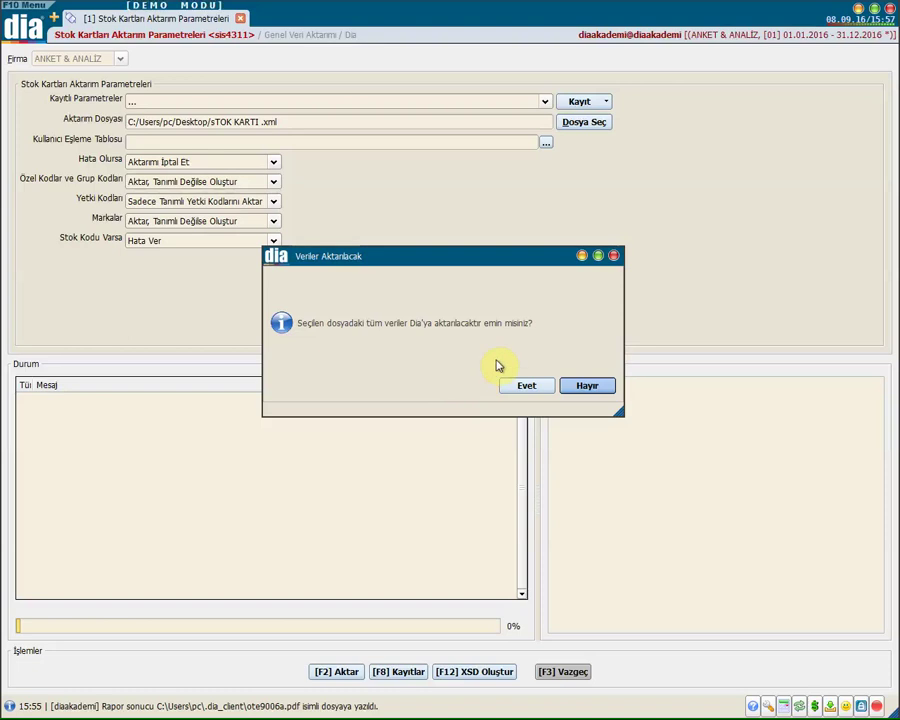
click(514, 384)
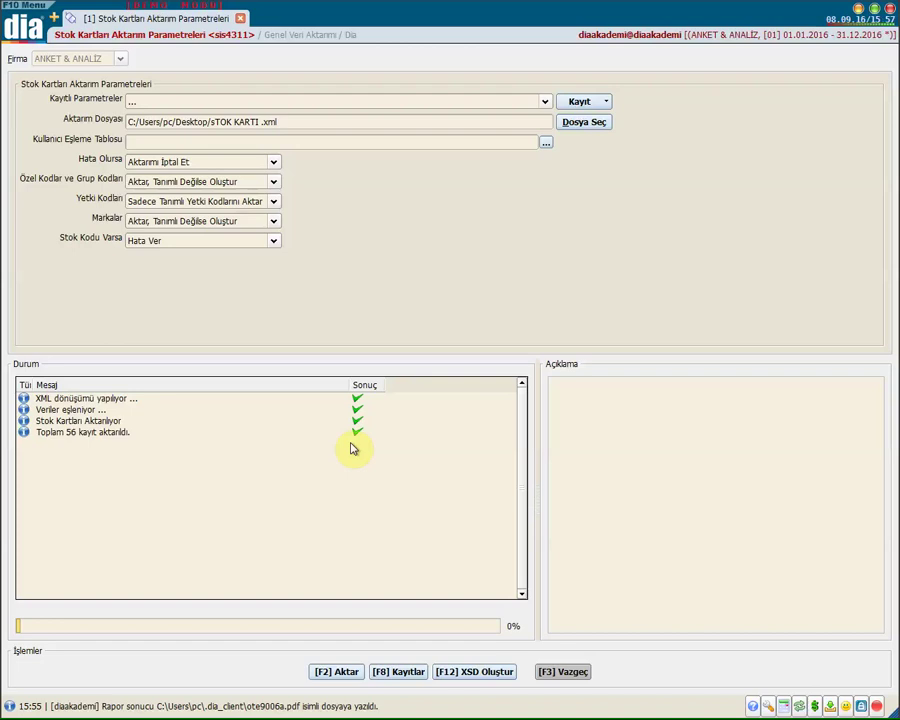
key(F3)
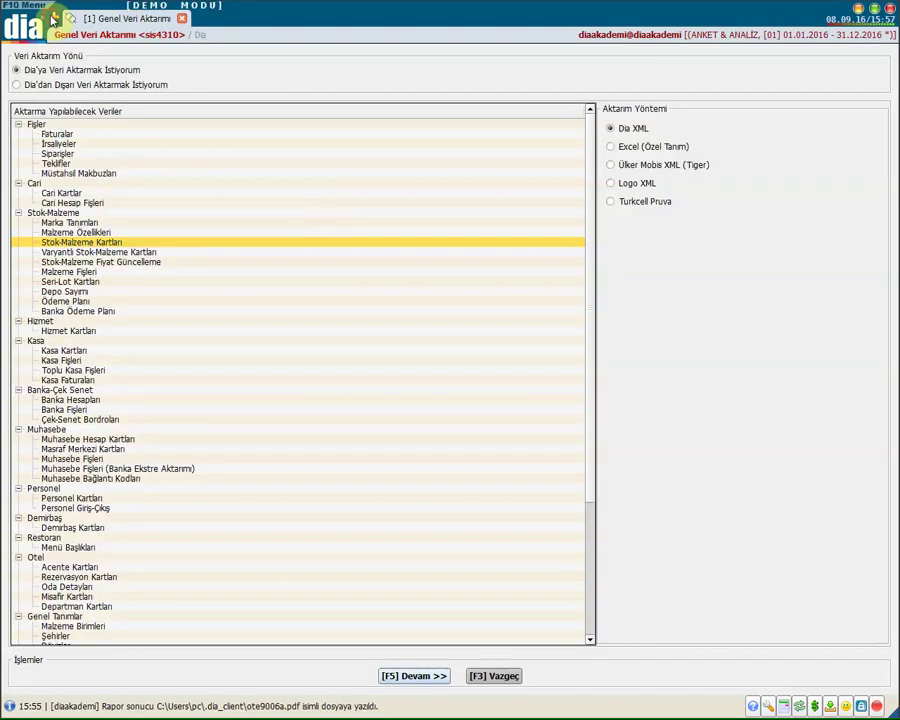
Step: Open Stok-Malzeme Listesi in a separate tab and check the stock cards imported into ANKET & ANALİZ
click(53, 18)
click(344, 96)
click(344, 108)
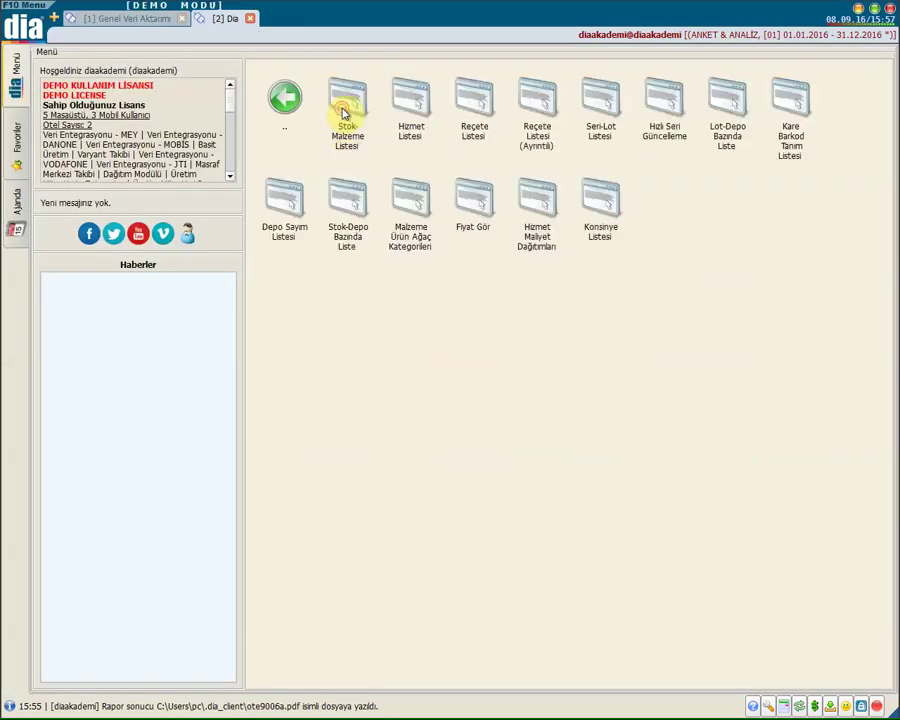
click(344, 112)
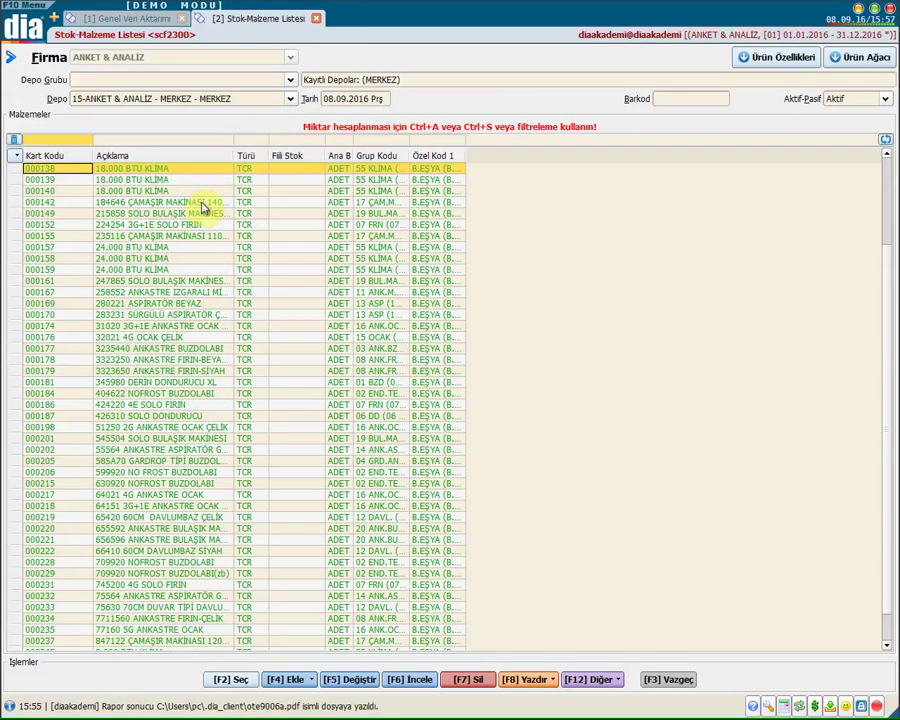
scroll(203, 207, down, 1)
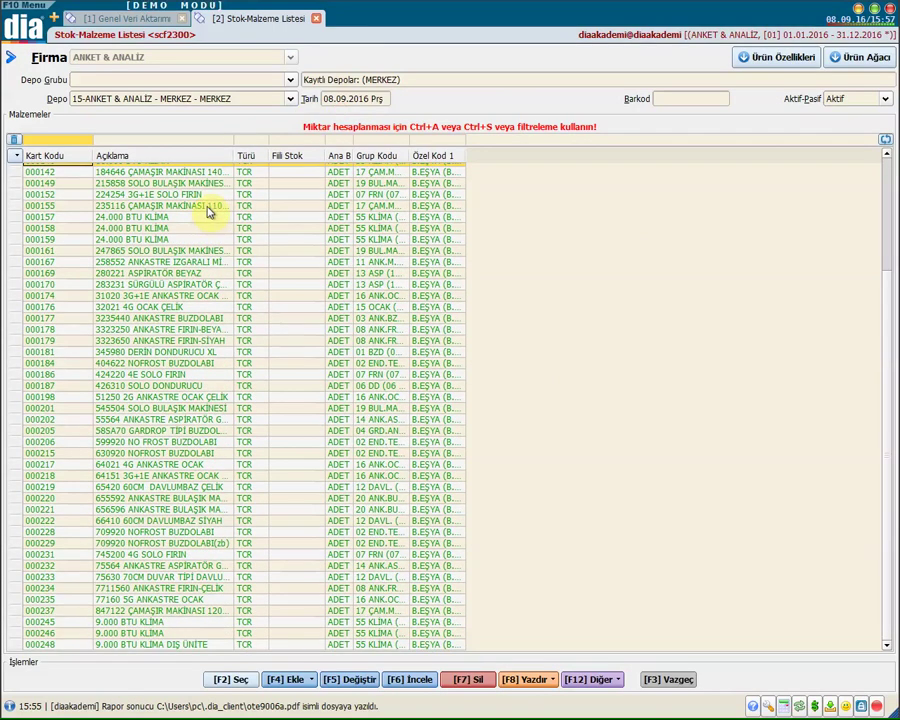
Step: Close the stock list and open Cari Kart Listesi to check the current account cards of ANKET & ANALİZ
click(662, 679)
click(283, 100)
click(285, 100)
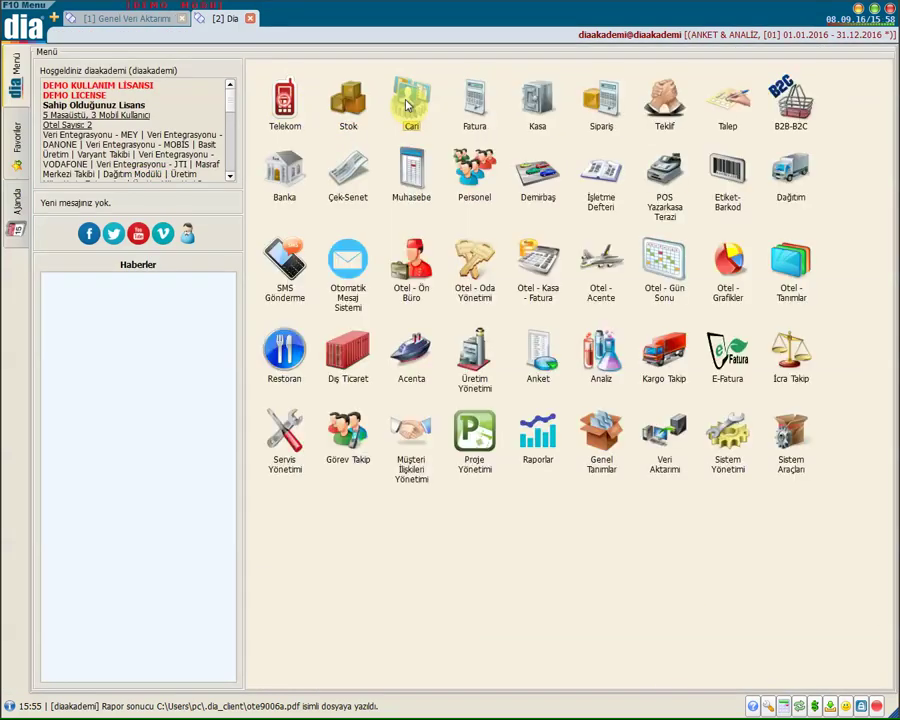
click(406, 92)
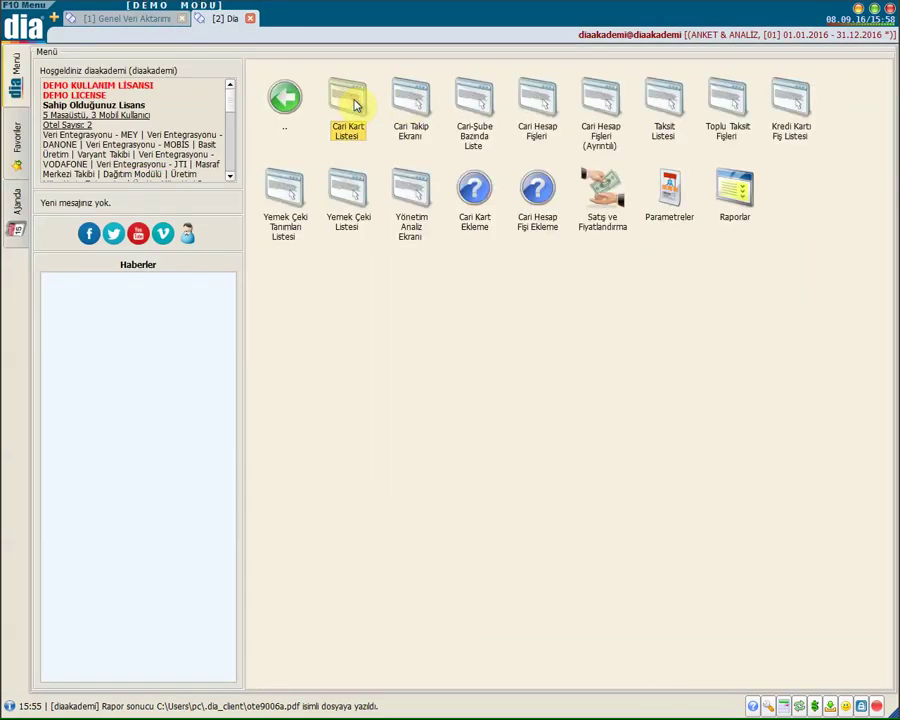
click(353, 101)
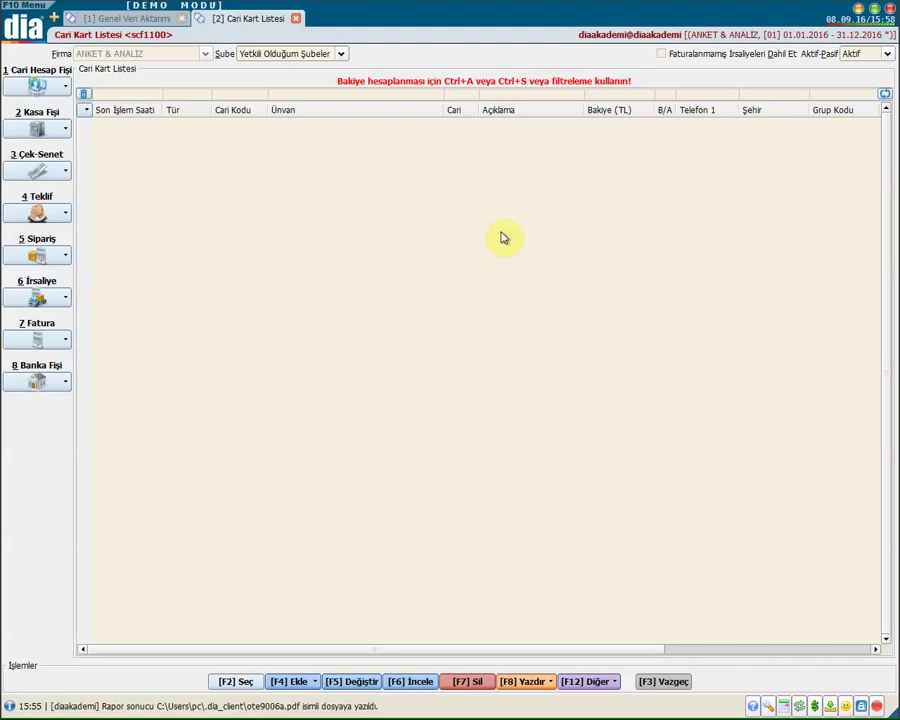
Step: Continue from Genel Veri Aktarımı to importing Cari Kartlar with the Dia XML method, choosing CARİ KART LİSTESİ.xml from the Desktop as the transfer file
click(128, 19)
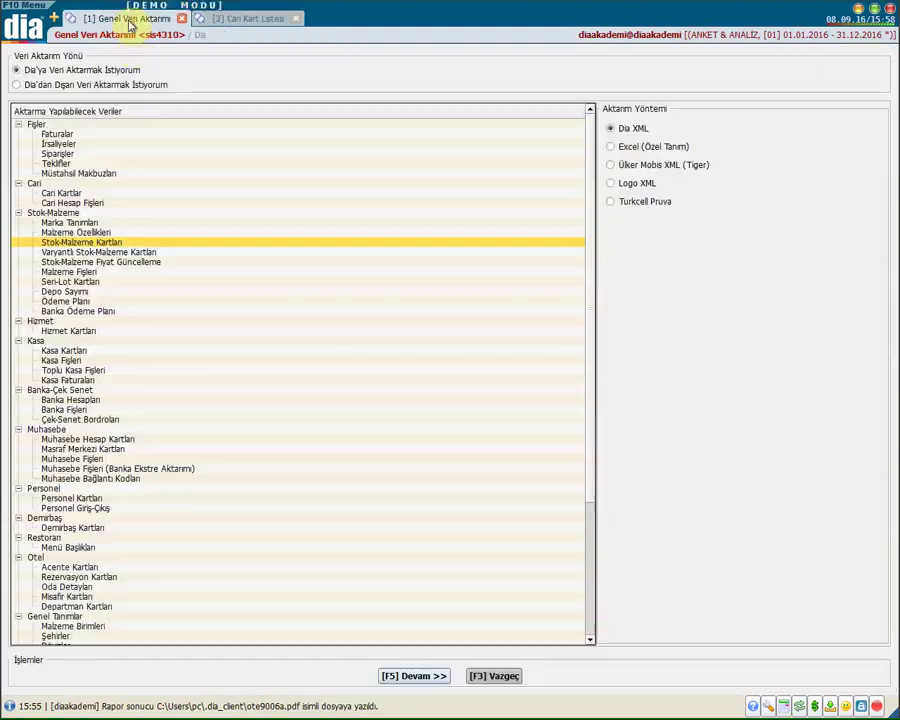
click(68, 195)
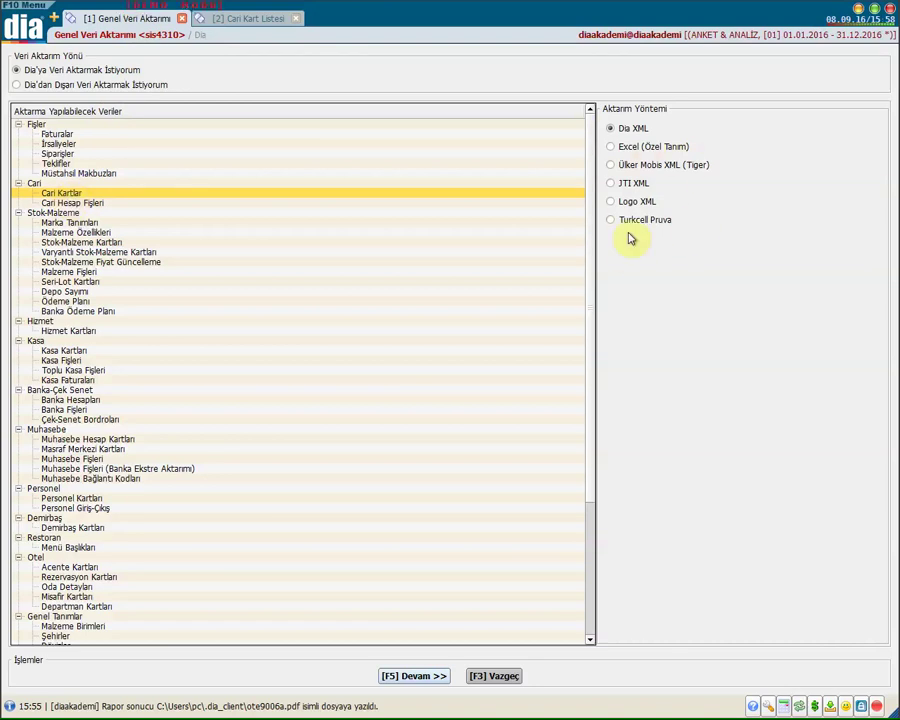
click(420, 676)
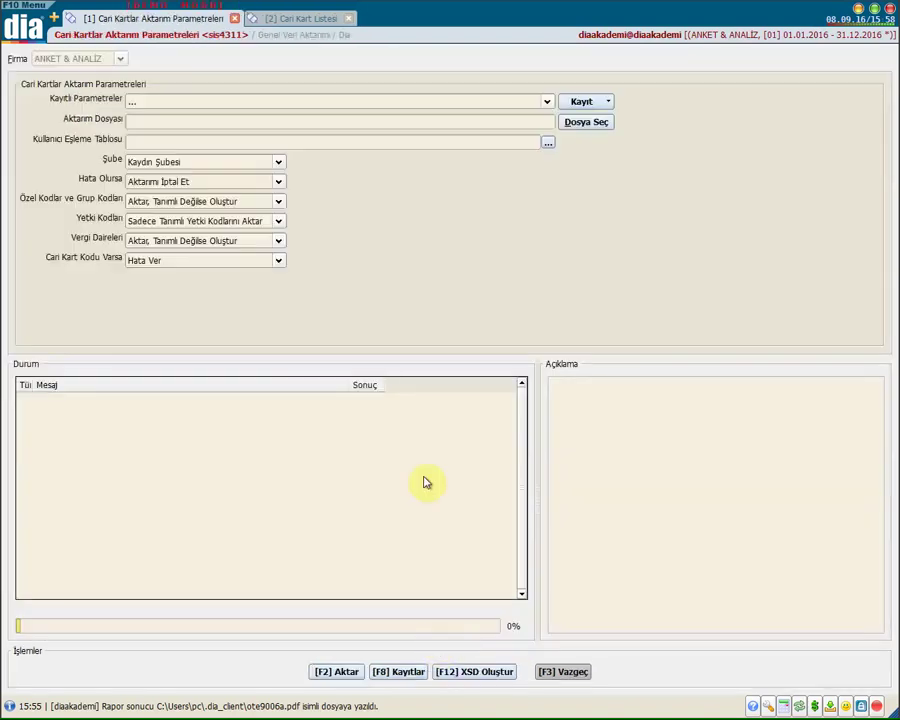
click(594, 123)
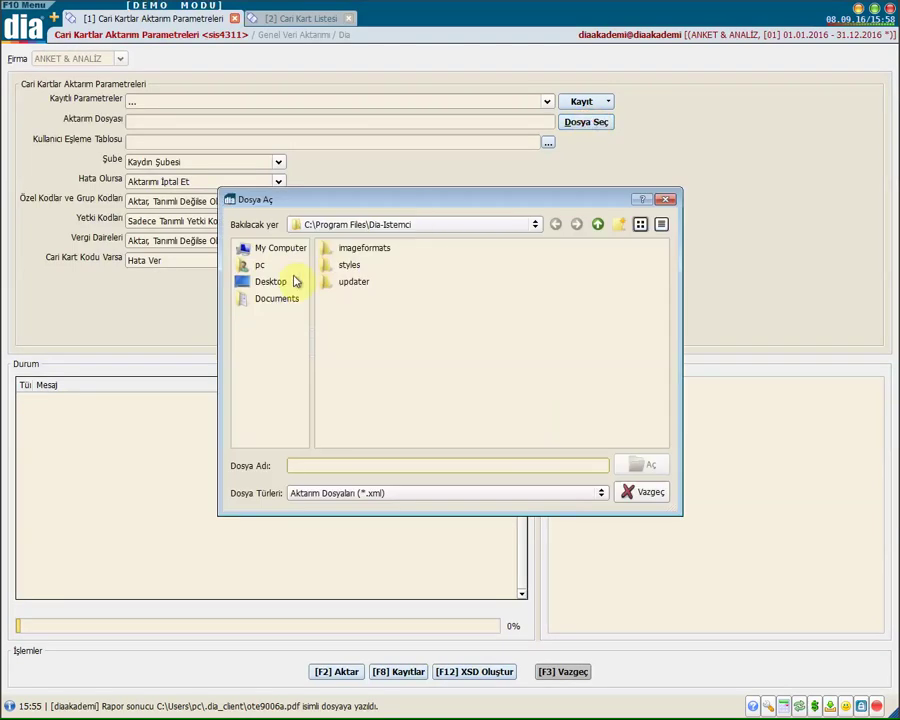
click(296, 282)
double_click(366, 266)
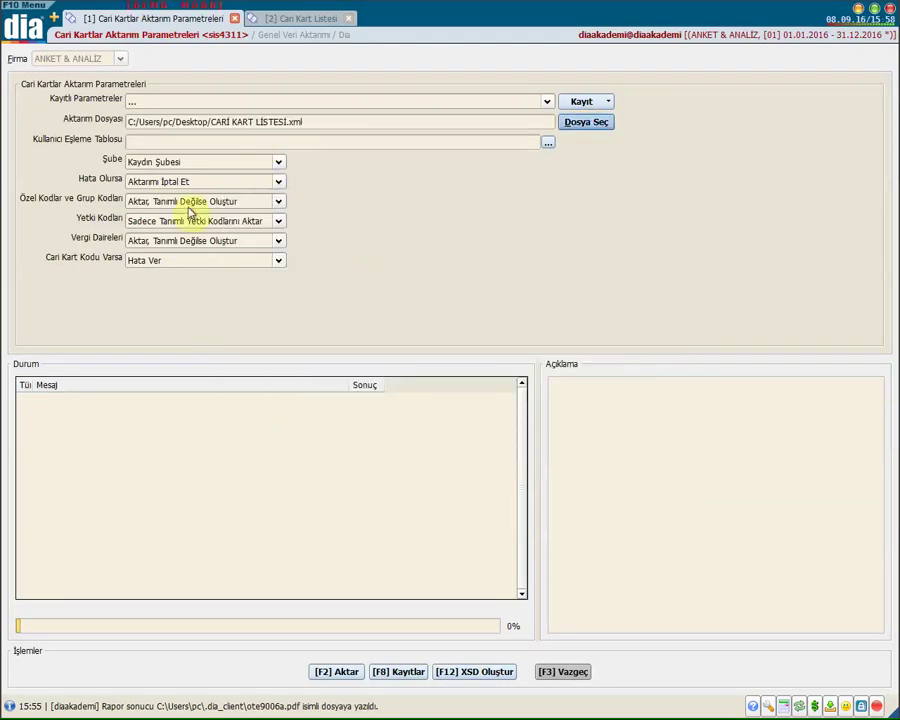
Step: Run and confirm the Cari Kartlar import, and check the imported cards in Cari Kart Listesi
key(F2)
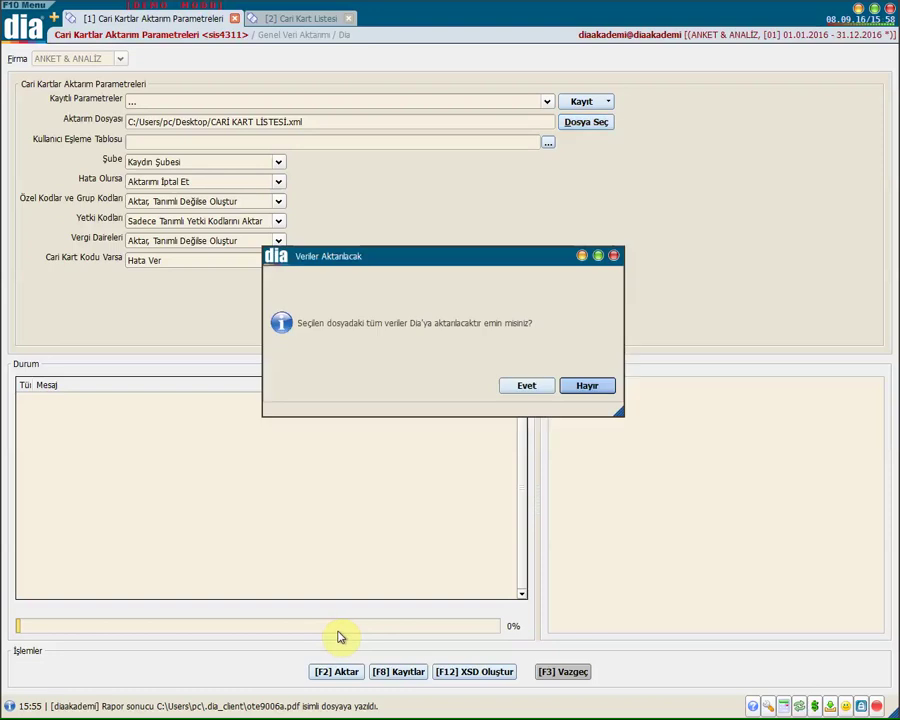
click(517, 388)
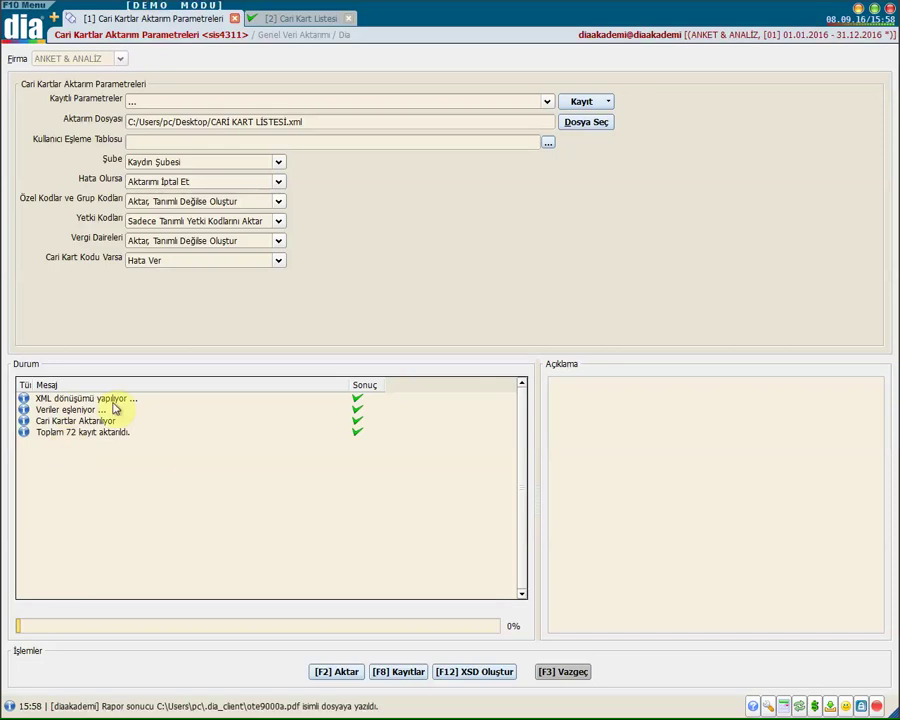
click(295, 20)
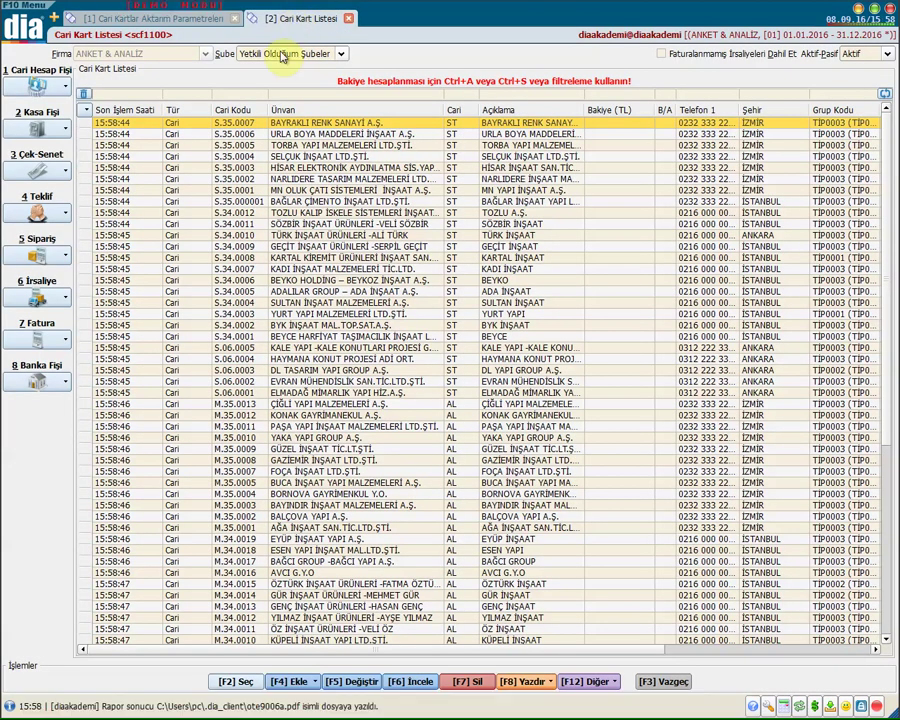